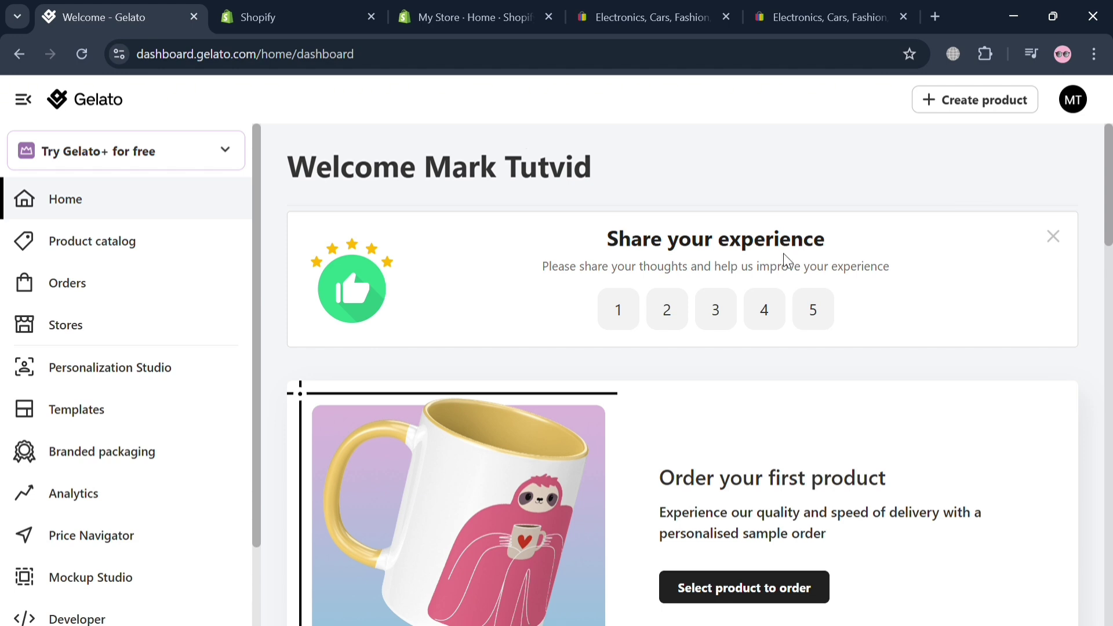
Step: Glance at the eBay tab, then scroll through the Gelato dashboard
left_click(659, 12)
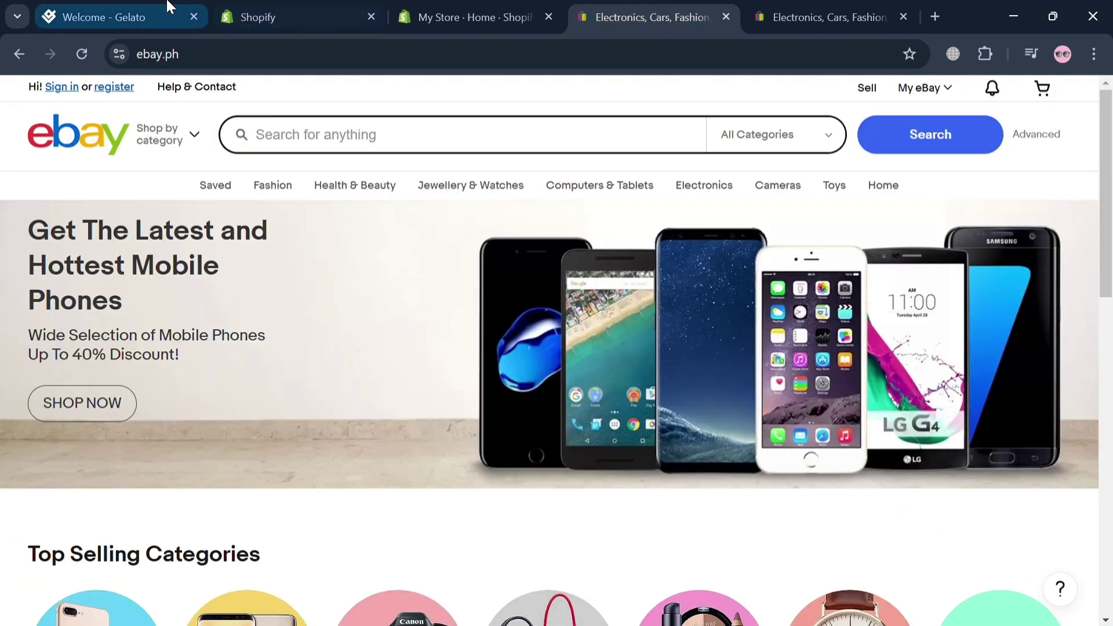
left_click(117, 6)
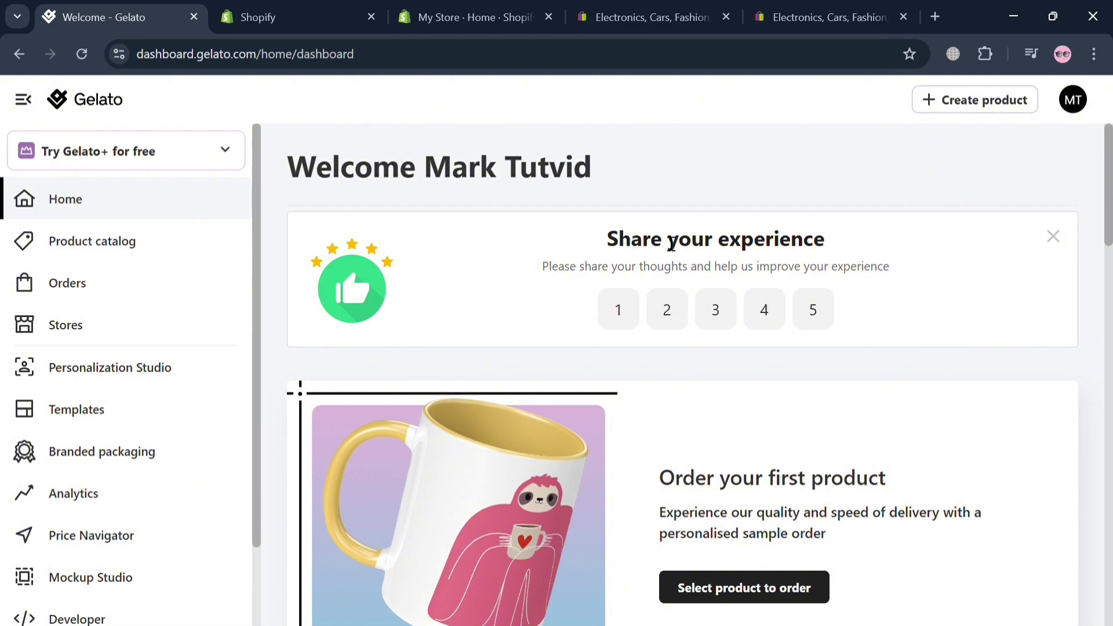
scroll(671, 244, "down", 10)
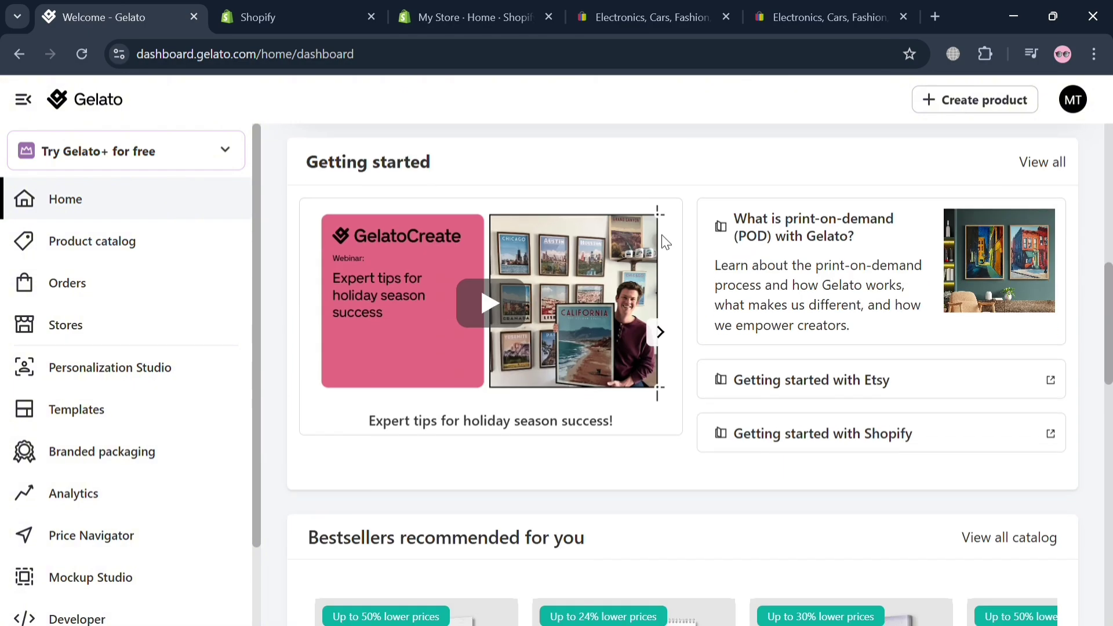
scroll(669, 244, "down", 10)
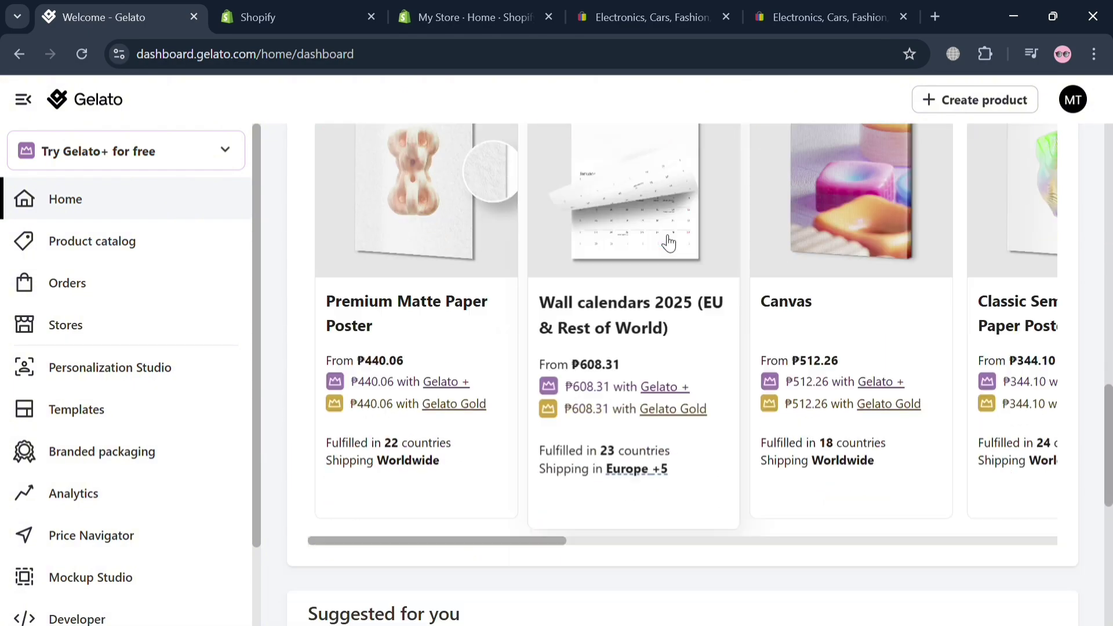
scroll(666, 243, "down", 2)
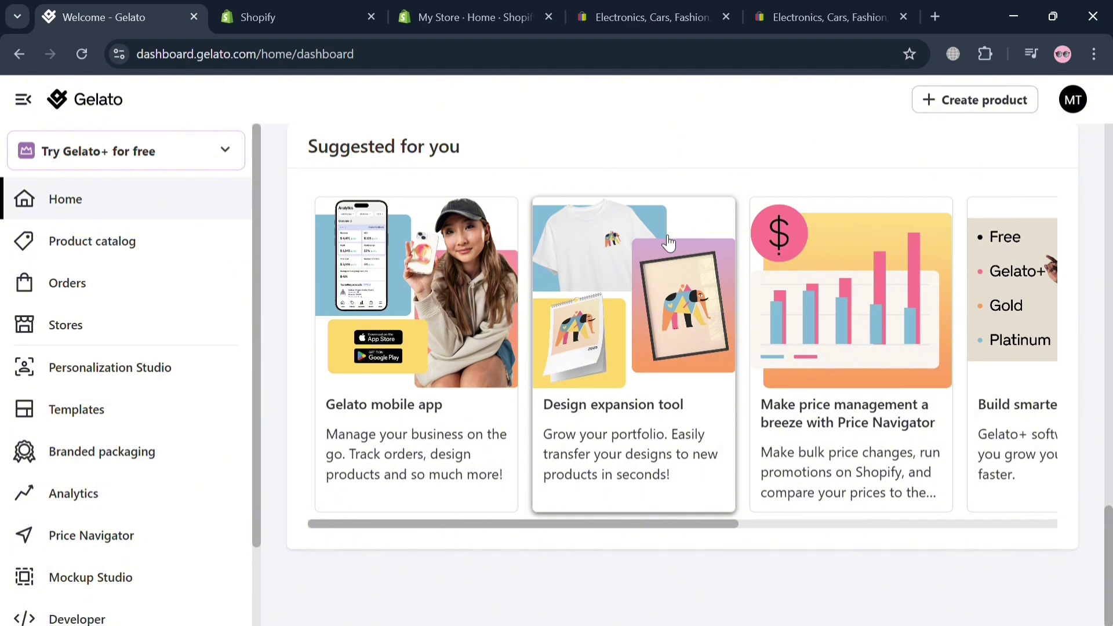
scroll(668, 242, "up", 8)
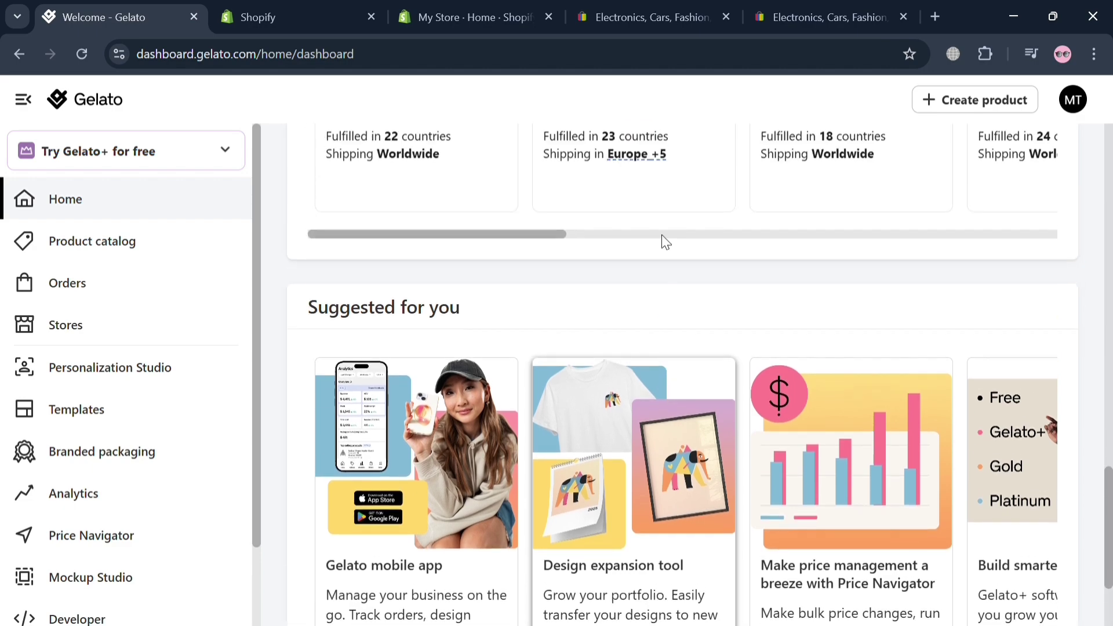
scroll(665, 243, "up", 5)
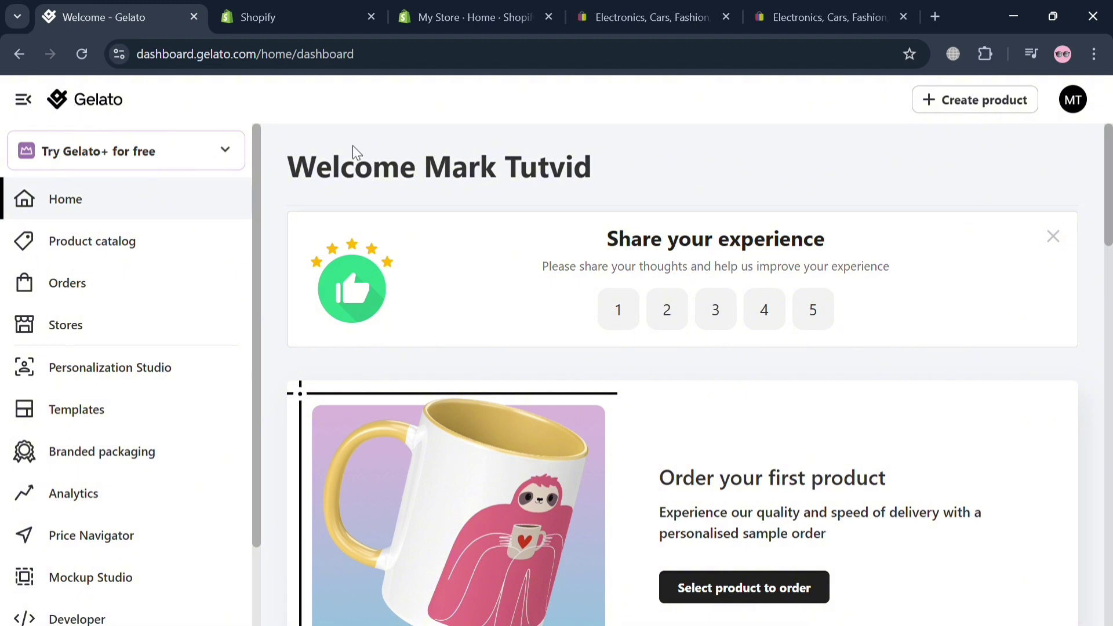
Step: Open and dismiss the MT account menu, then bring up the eBay homepage tab
left_click(1072, 100)
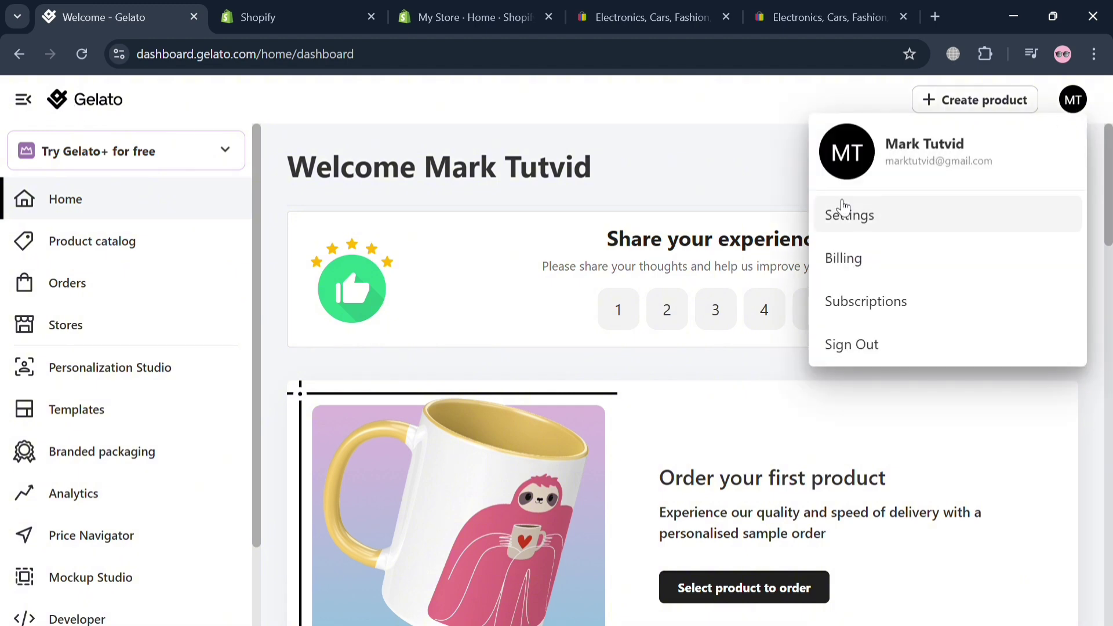
left_click(698, 177)
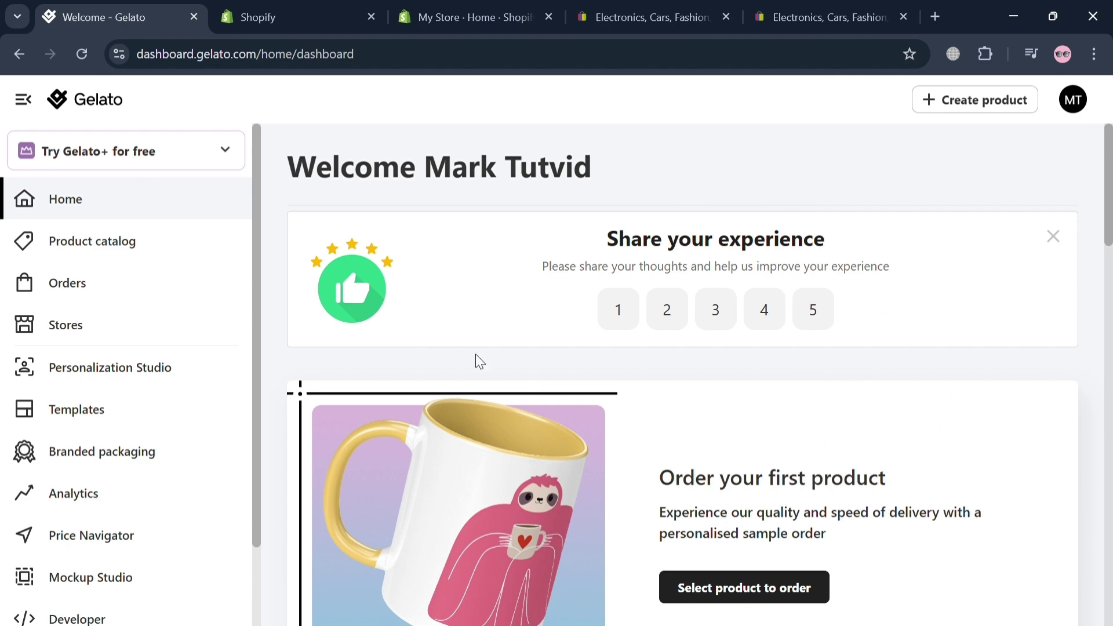
left_click(644, 17)
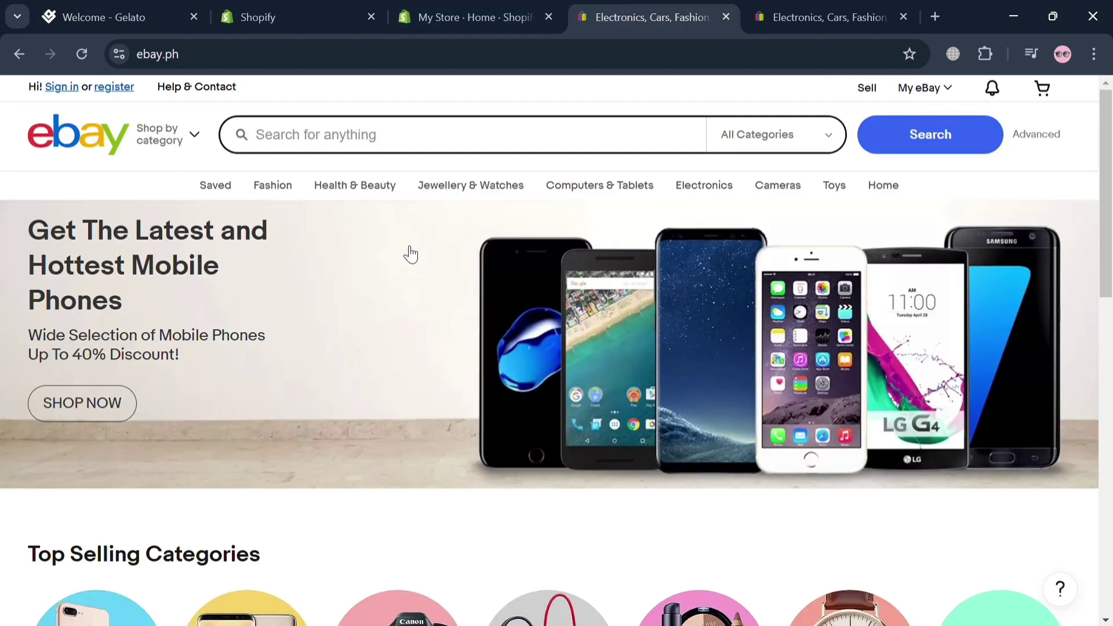
Step: Browse the signed-out eBay homepage, check the signed-in eBay tab, then return to Gelato
scroll(505, 383, "down", 8)
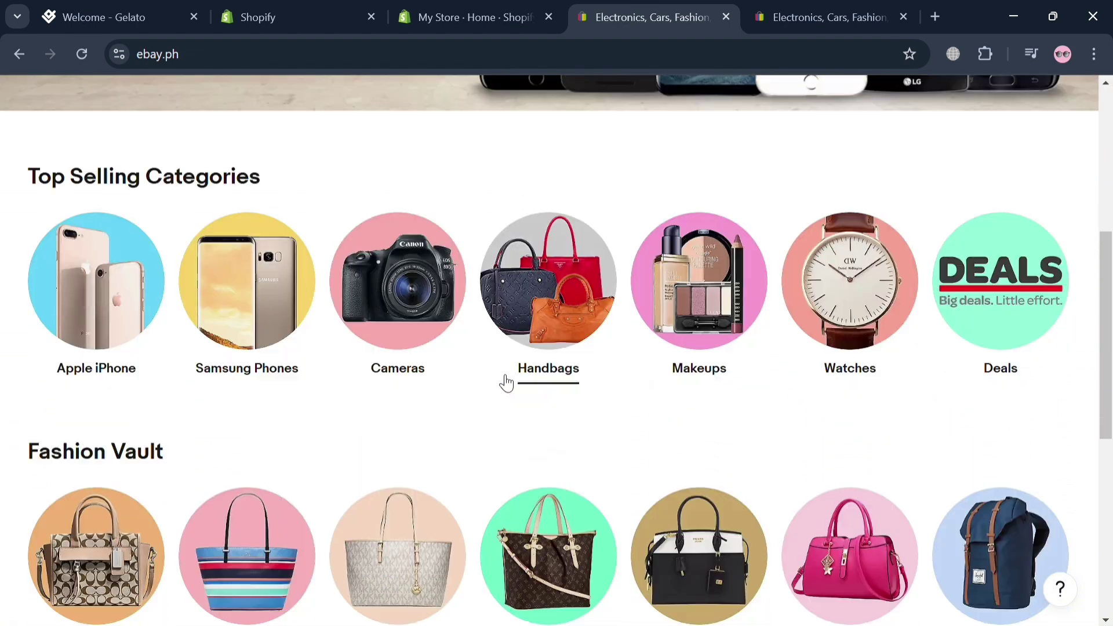
scroll(505, 383, "down", 5)
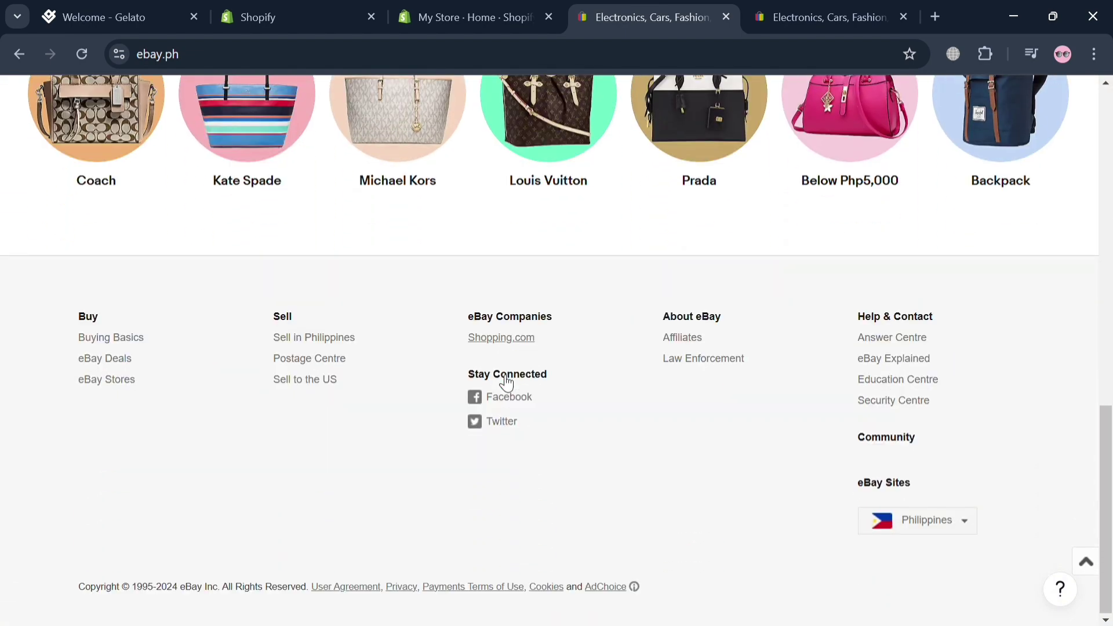
scroll(504, 380, "up", 10)
scroll(502, 378, "up", 5)
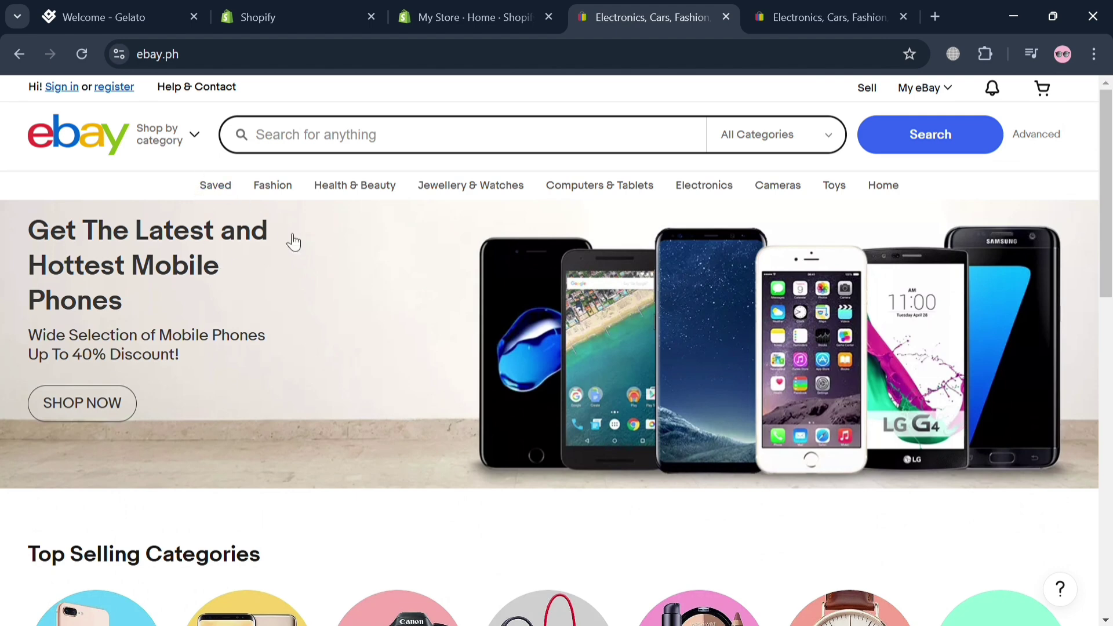
scroll(294, 242, "down", 1)
scroll(585, 354, "down", 15)
scroll(588, 354, "up", 15)
left_click(778, 12)
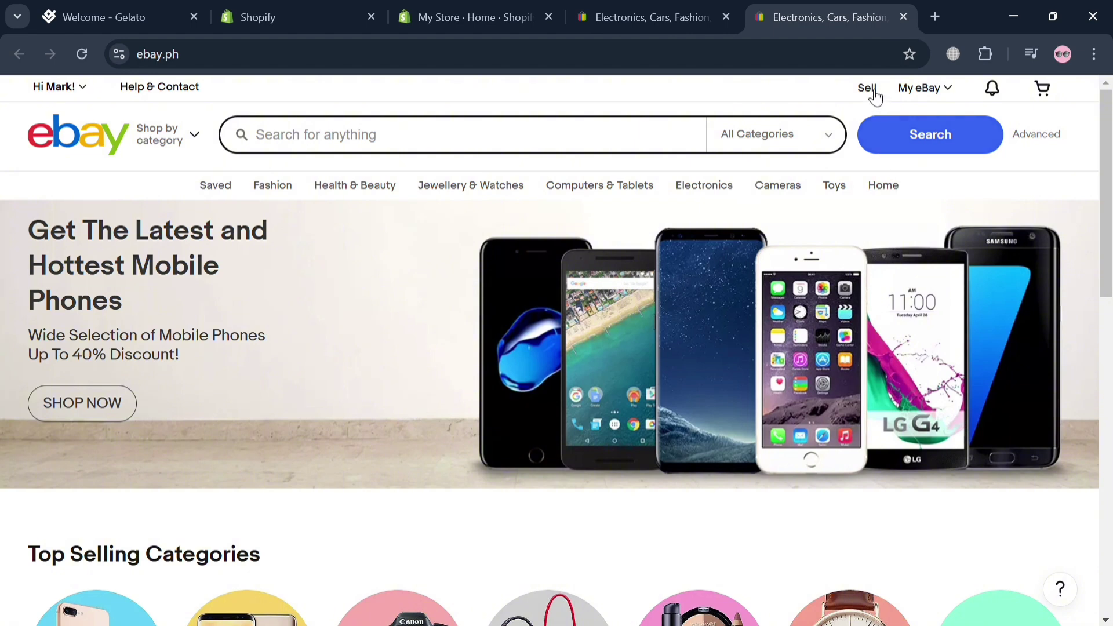
left_click(146, 8)
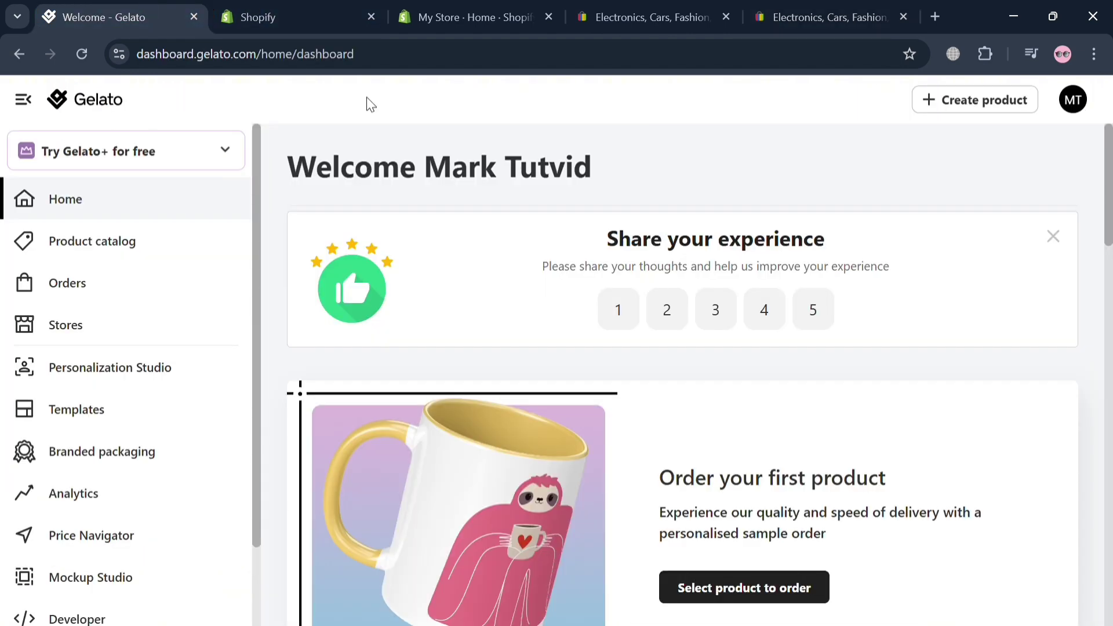
Step: Open Gelato's Stores page and look through the available store integrations
left_click(149, 332)
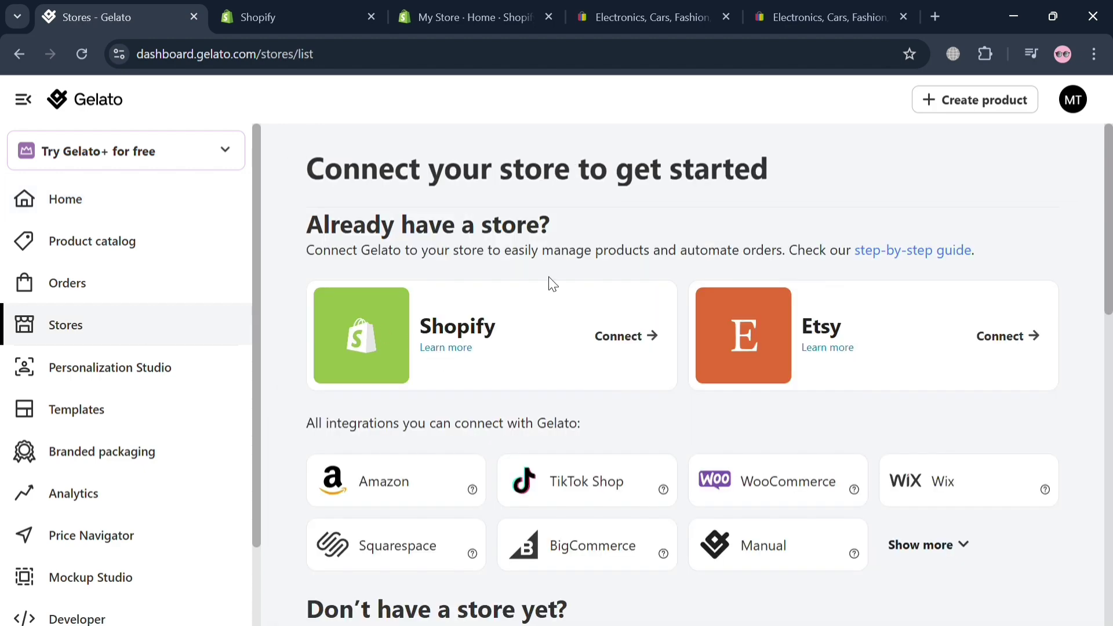
scroll(571, 316, "down", 2)
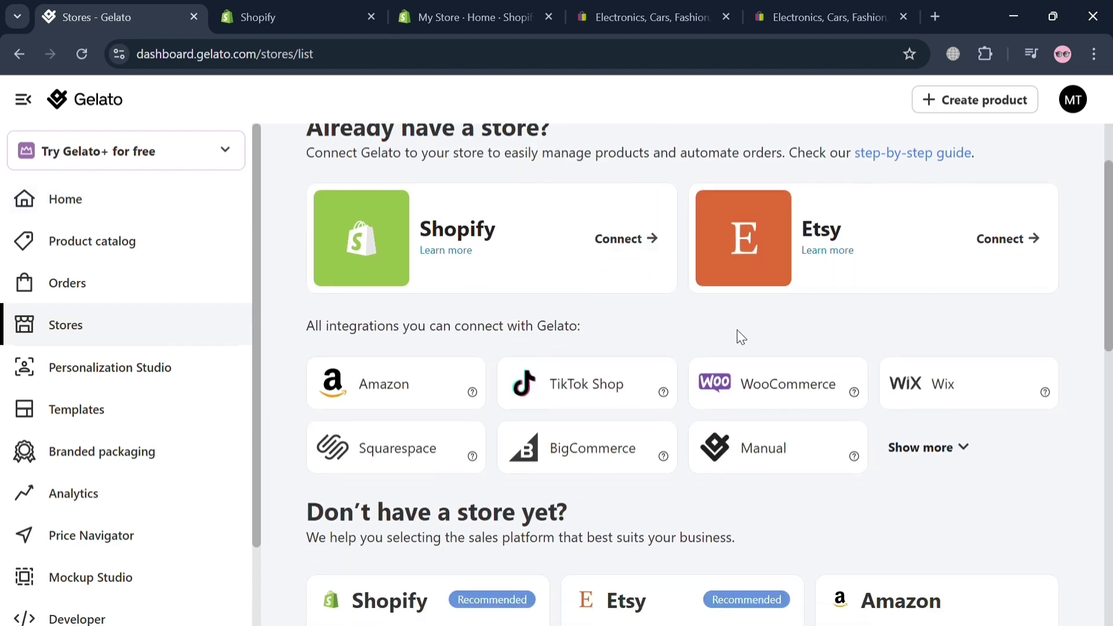
scroll(729, 453, "down", 6)
scroll(654, 412, "down", 5)
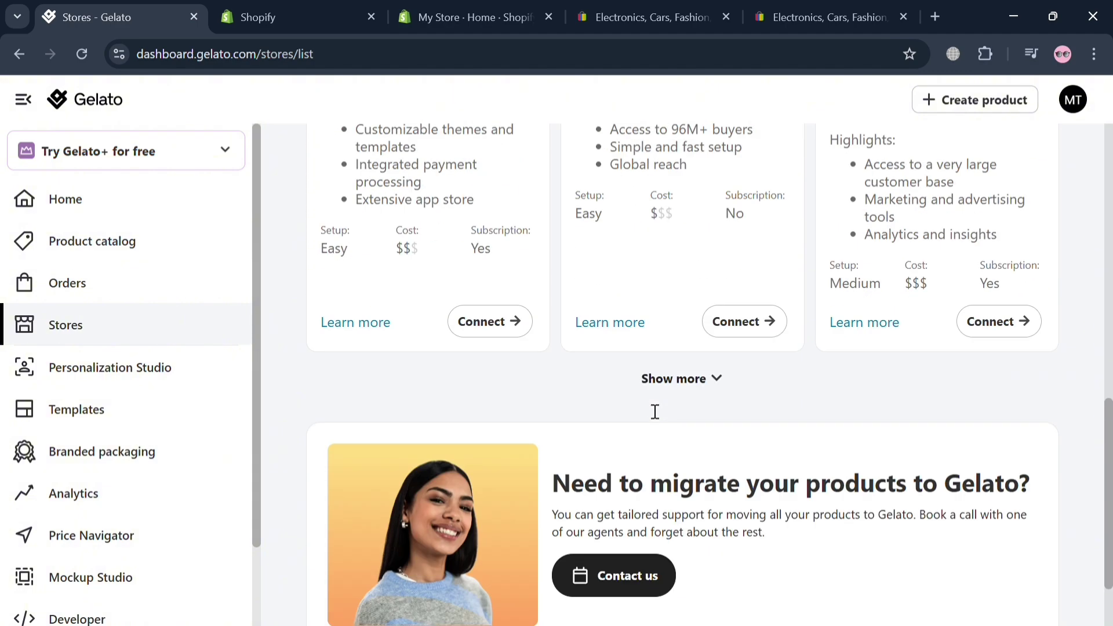
scroll(655, 412, "up", 8)
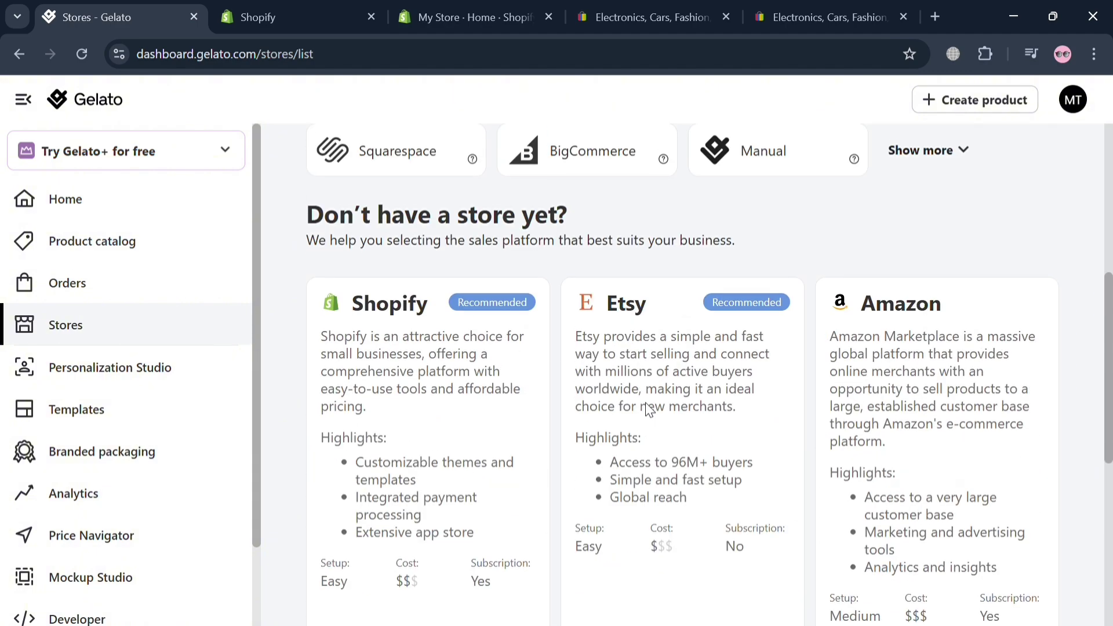
scroll(601, 286, "up", 3)
scroll(602, 287, "down", 3)
scroll(602, 287, "up", 3)
scroll(607, 294, "up", 3)
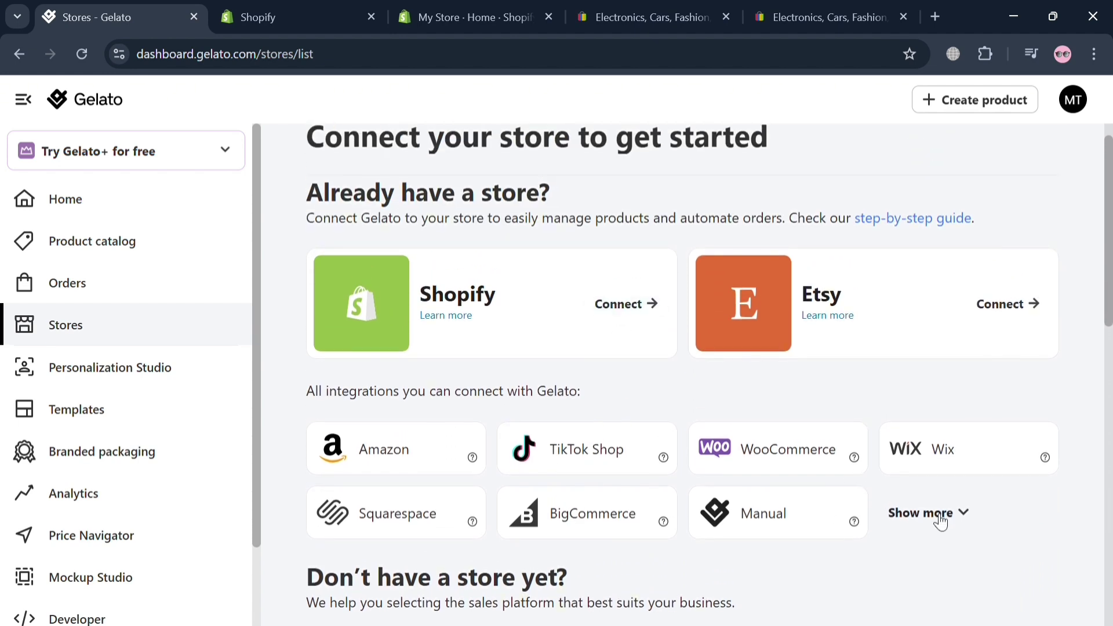
Step: Expand the full integration list and connect the Shopify card, opening the Gelato app listing
left_click(941, 514)
scroll(939, 521, "down", 4)
scroll(939, 522, "up", 2)
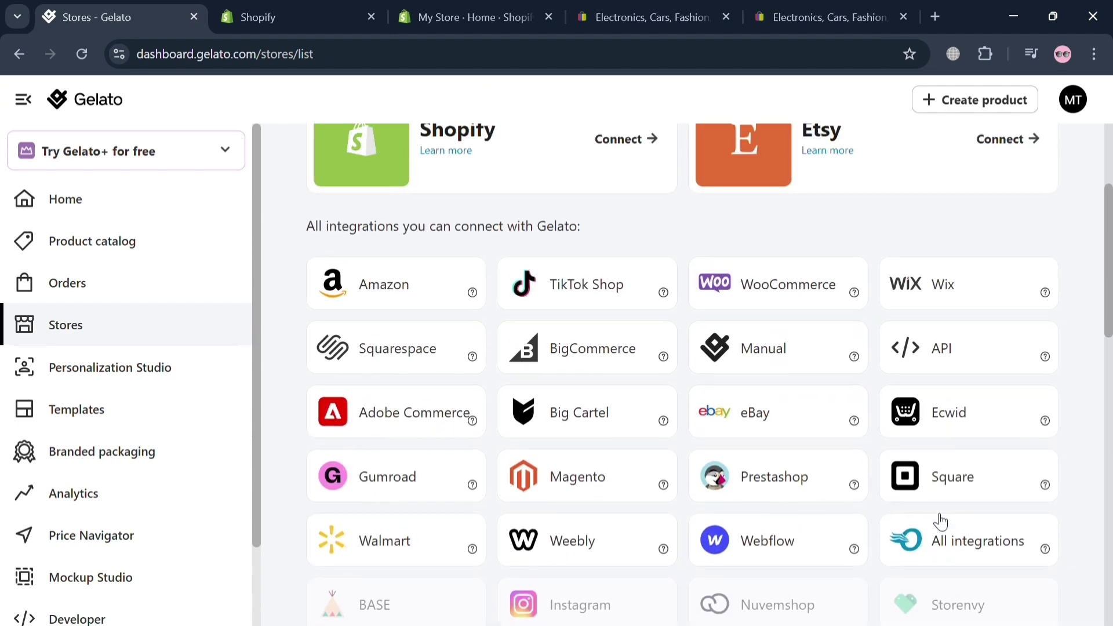
scroll(794, 435, "up", 1)
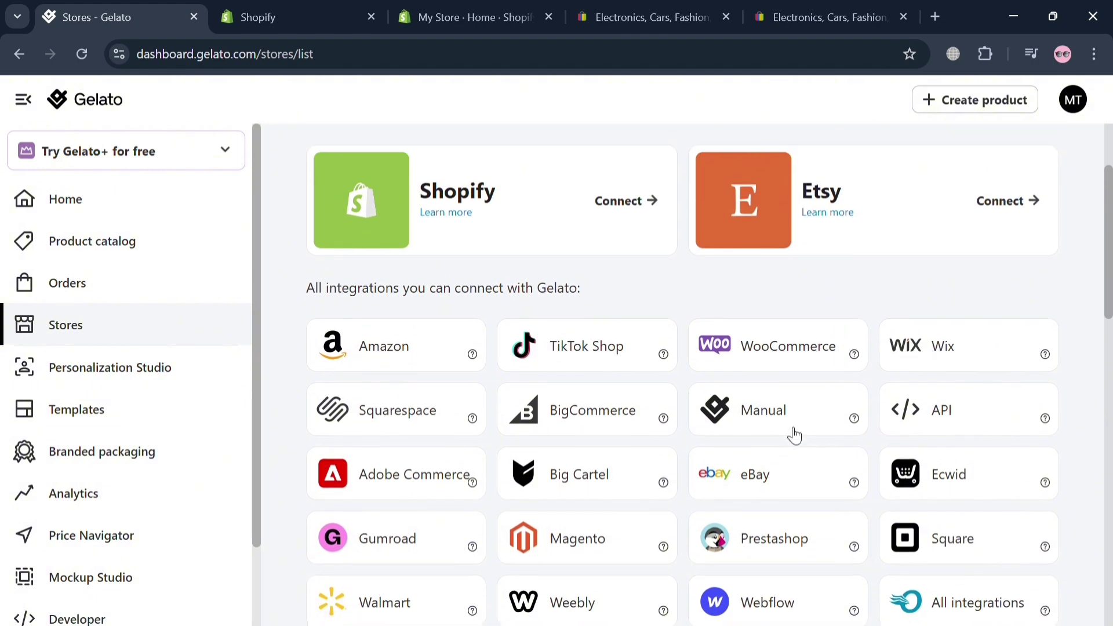
scroll(794, 435, "down", 1)
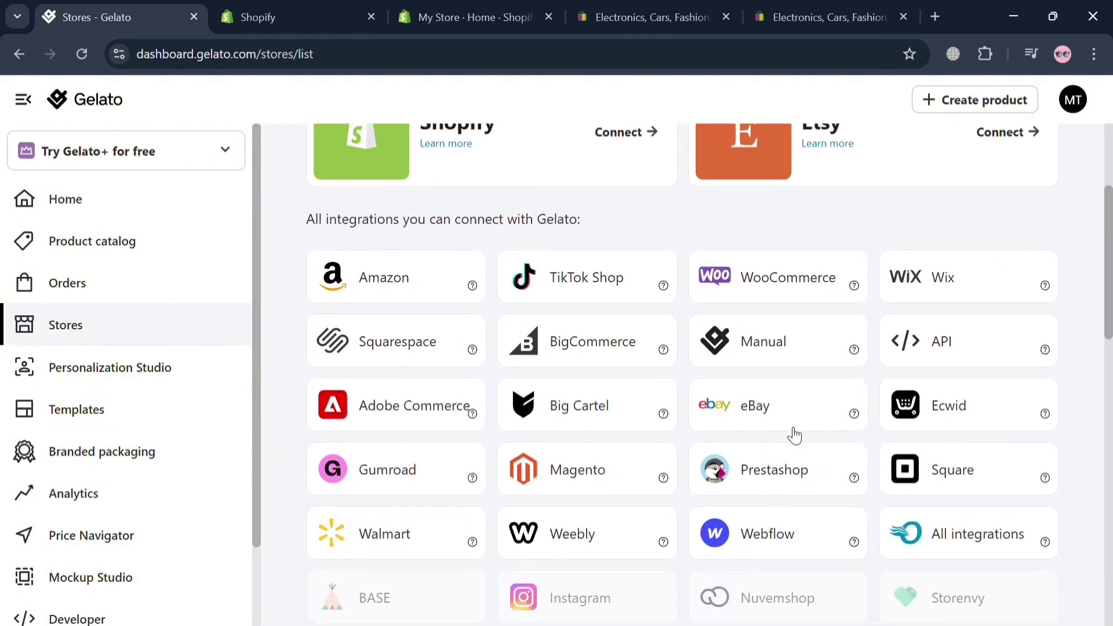
scroll(794, 434, "up", 3)
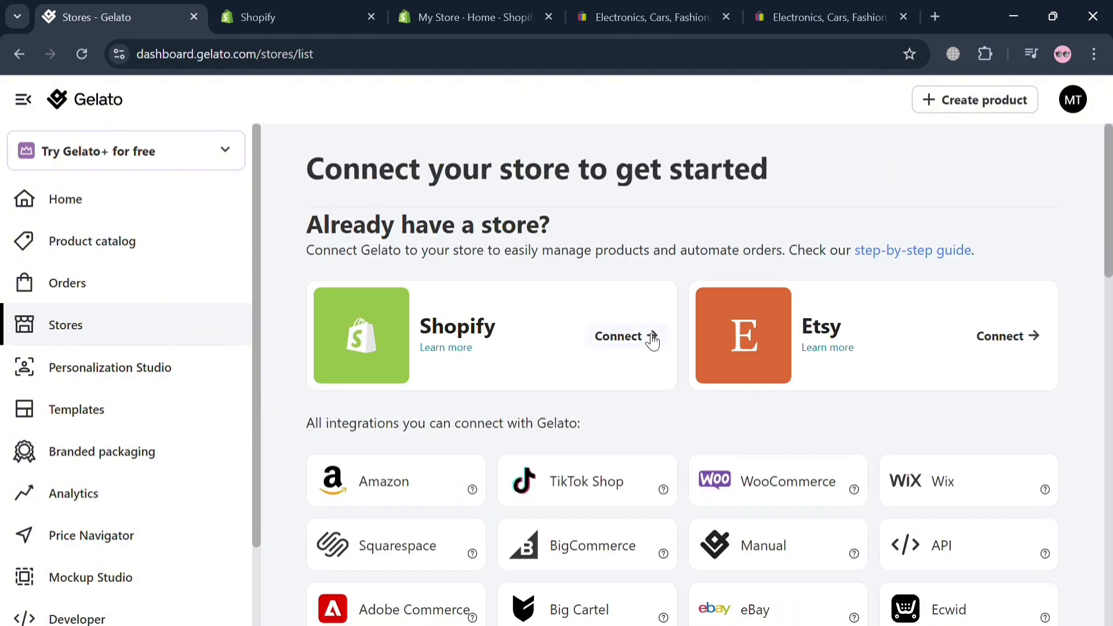
left_click(648, 334)
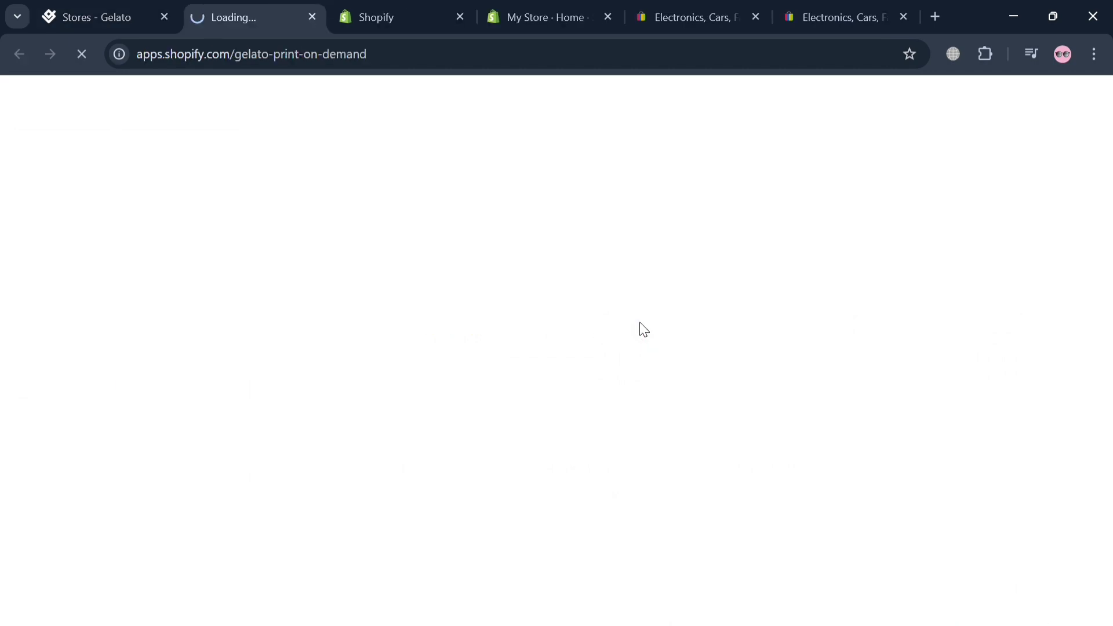
Step: Scroll the shopify.com marketing page, then bring up the My Store admin Home
left_click(438, 6)
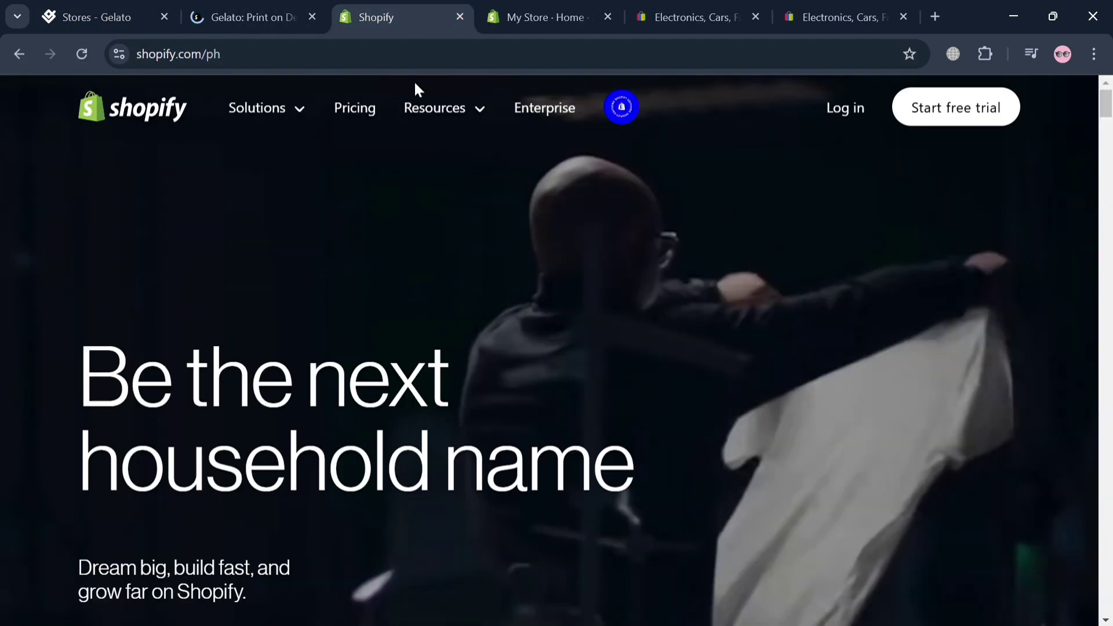
scroll(458, 452, "down", 15)
scroll(458, 458, "down", 10)
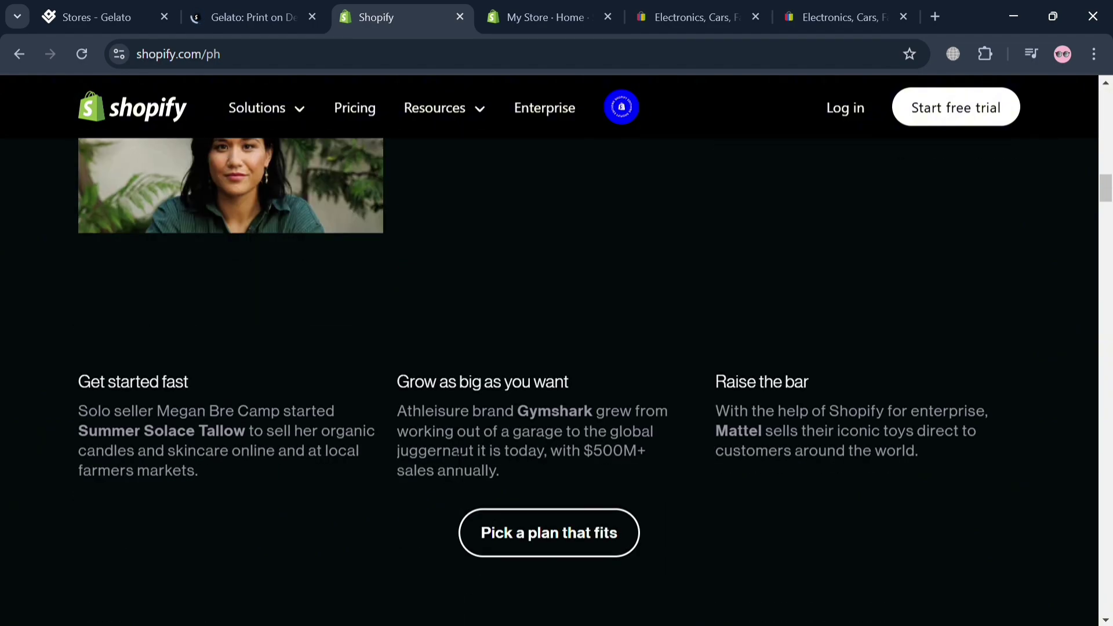
scroll(460, 461, "down", 4)
scroll(452, 458, "down", 8)
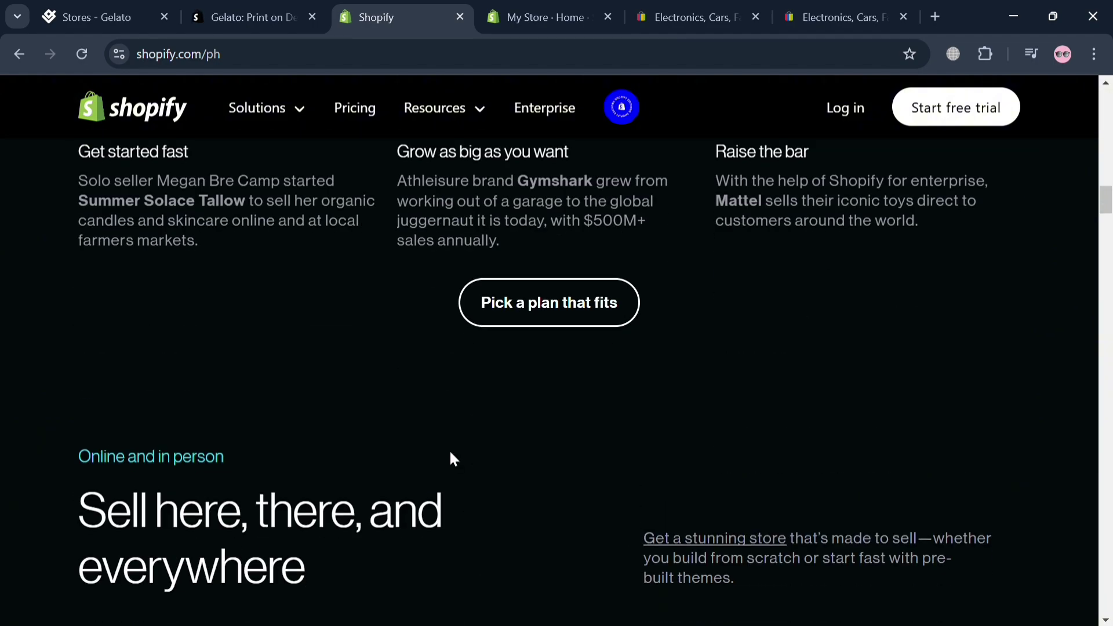
scroll(452, 458, "up", 15)
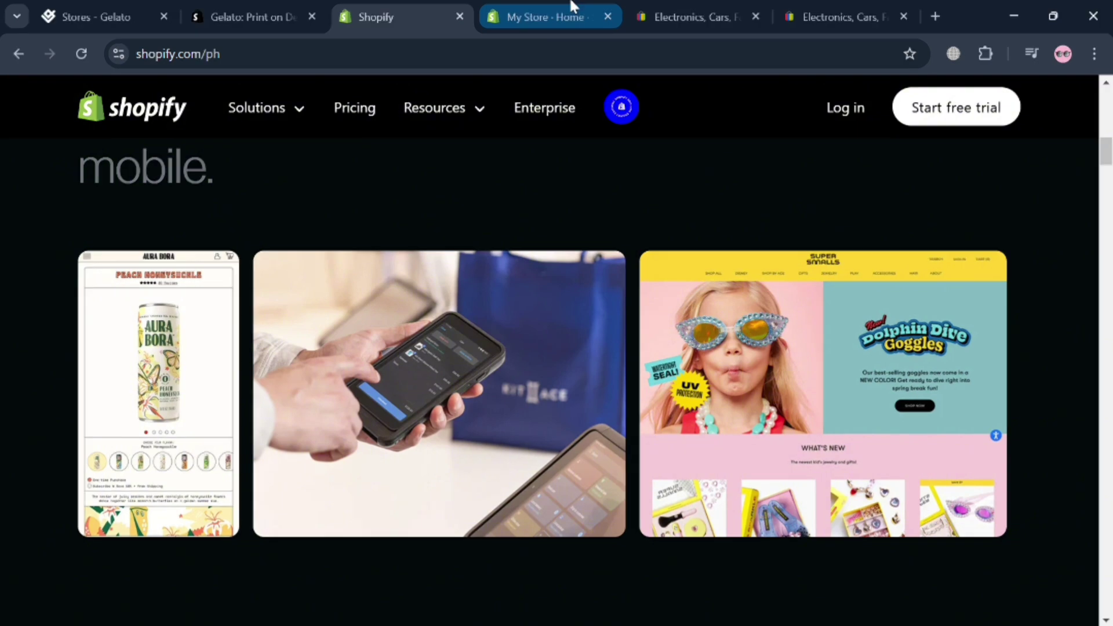
left_click(545, 17)
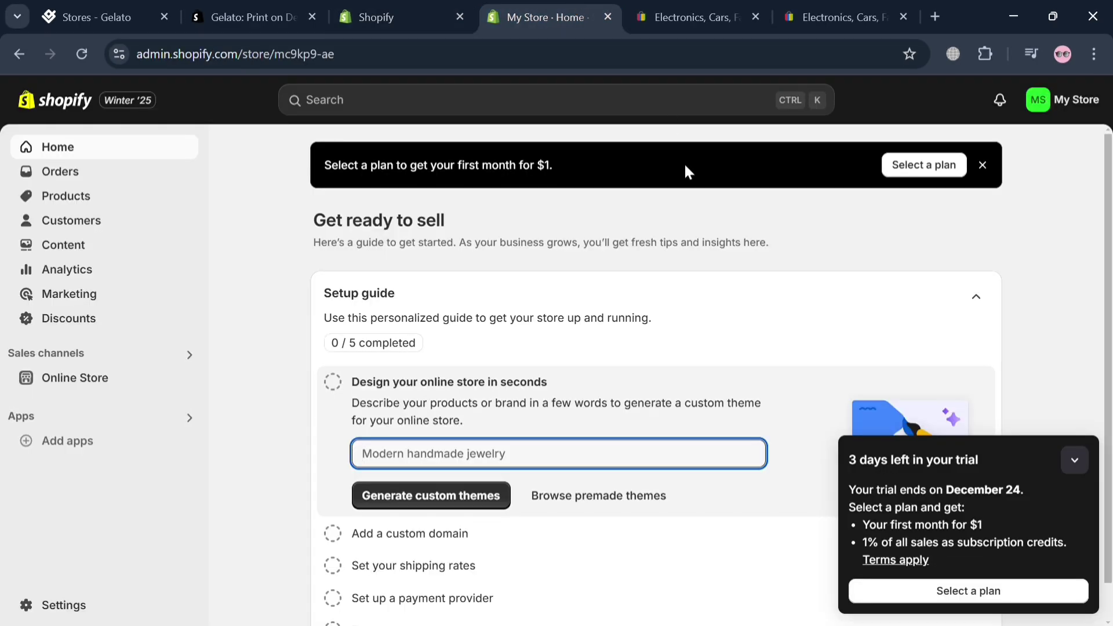
Step: Return to the Gelato: Print on Demand app listing and start its installation
left_click(283, 211)
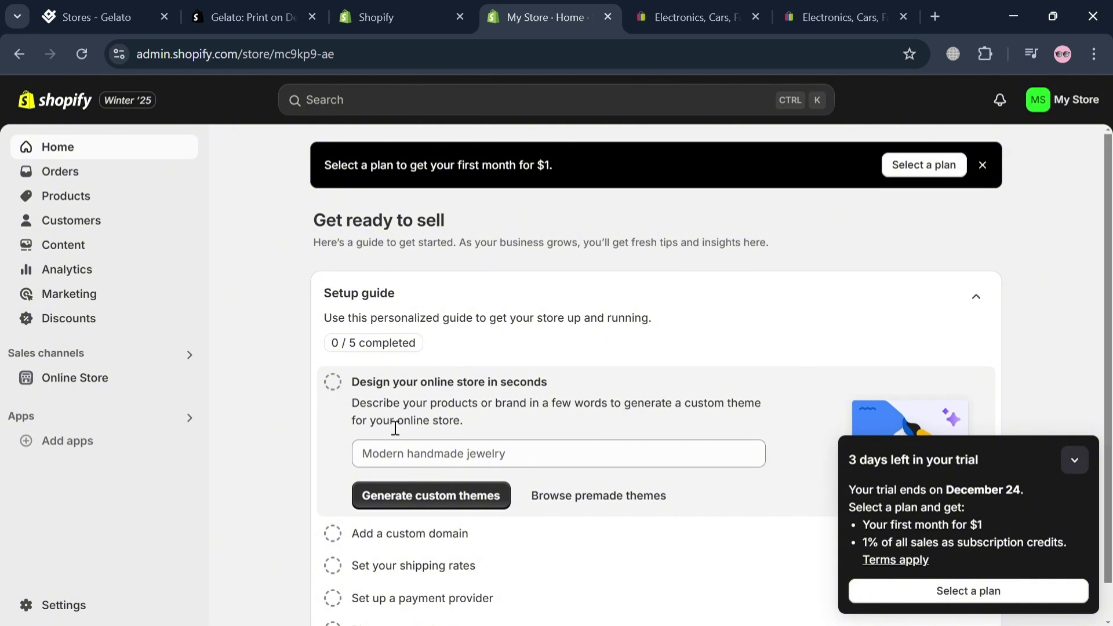
left_click(210, 7)
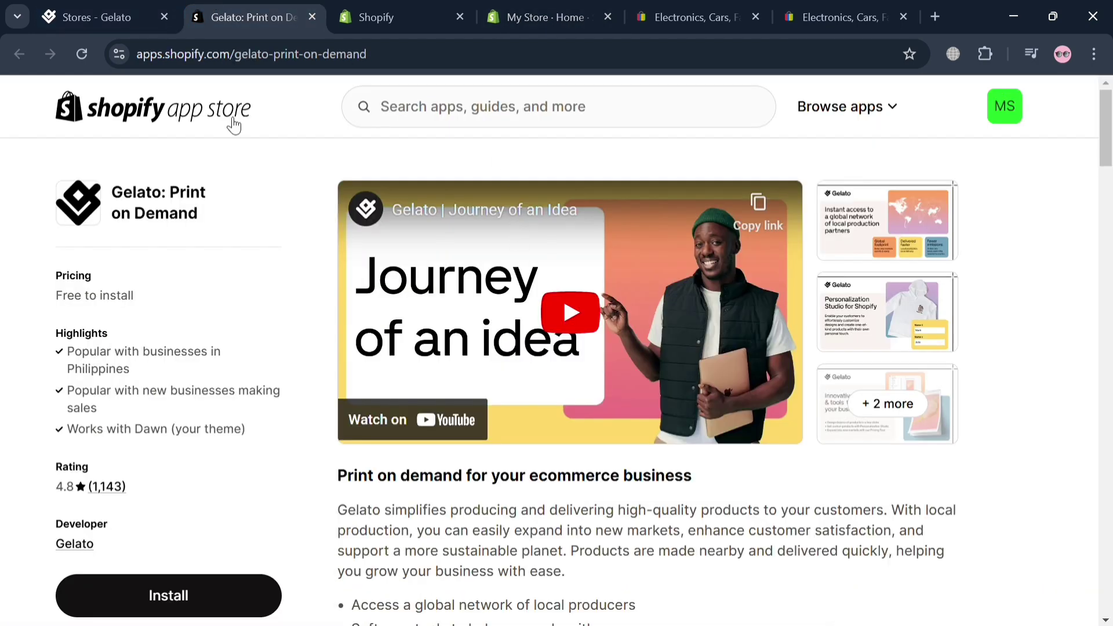
left_click(133, 8)
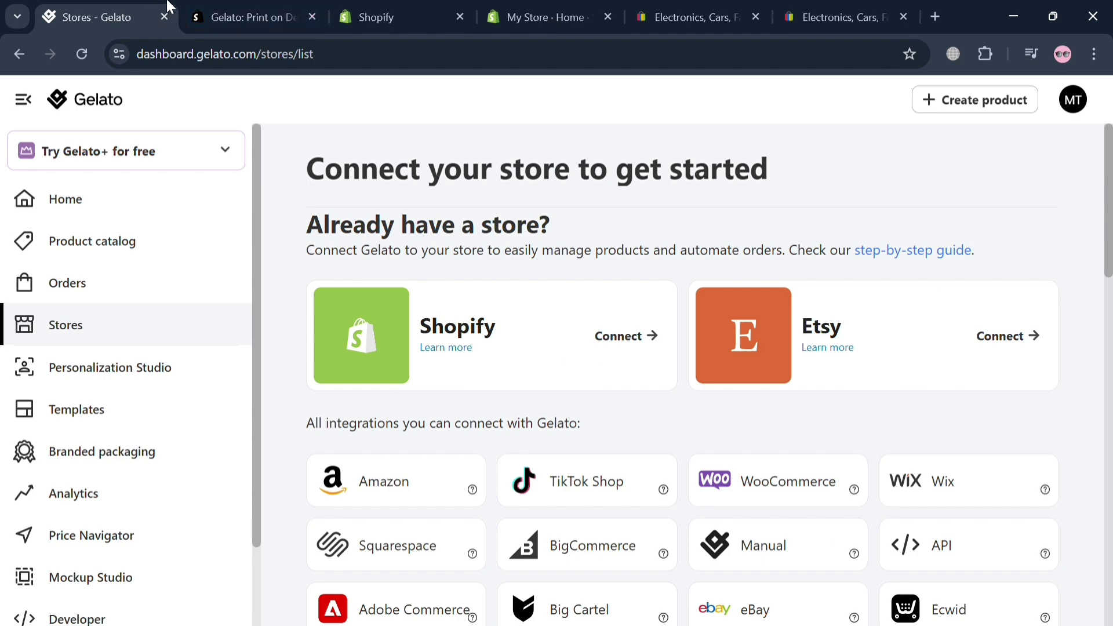
left_click(232, 13)
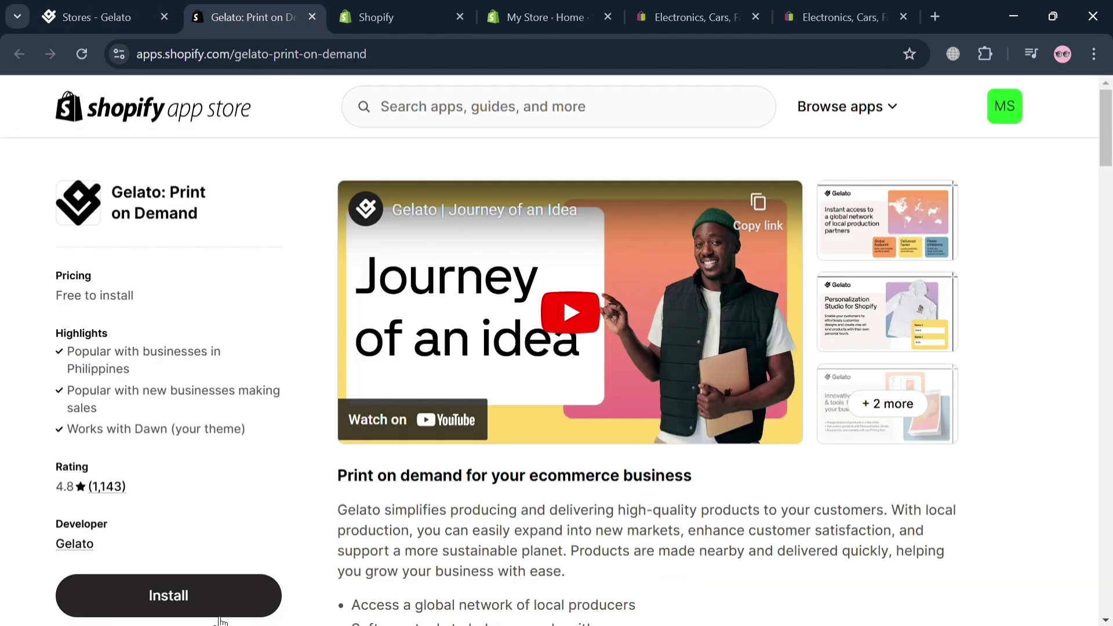
left_click(203, 605)
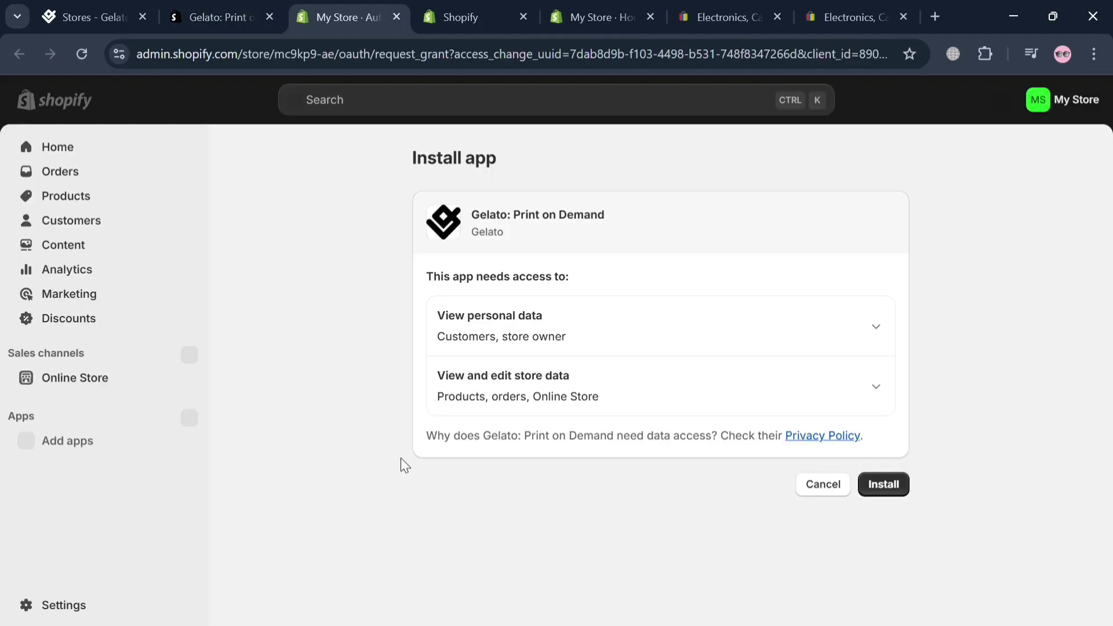
Step: Grant the requested access to install Gelato: Print on Demand on My Store
left_click(897, 477)
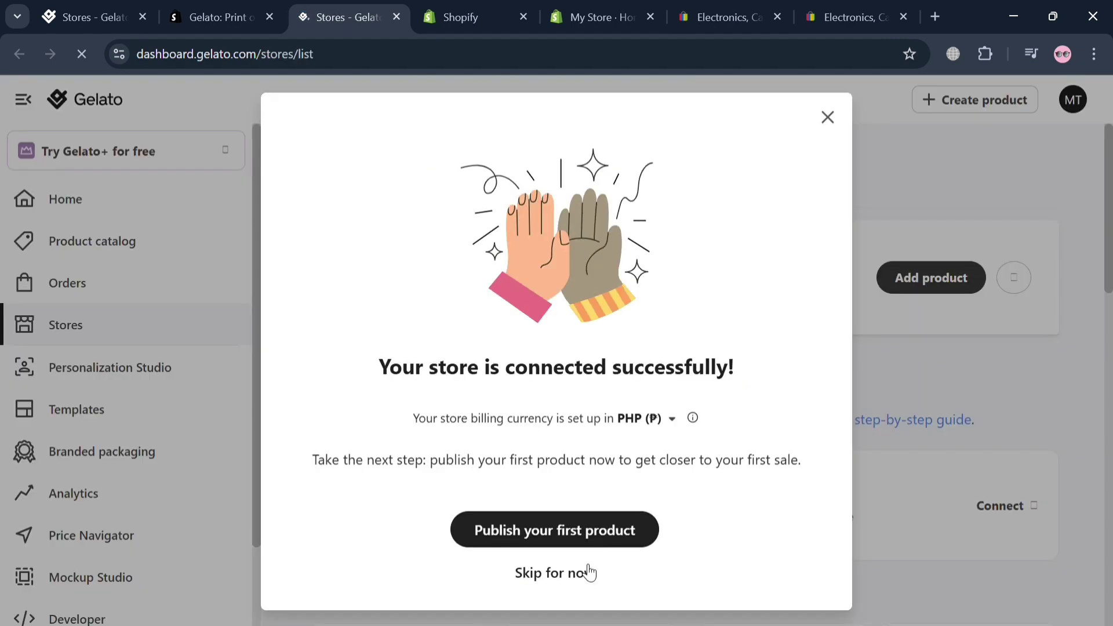
Step: Skip publishing a product for now and close the shopify.com marketing tab
left_click(586, 574)
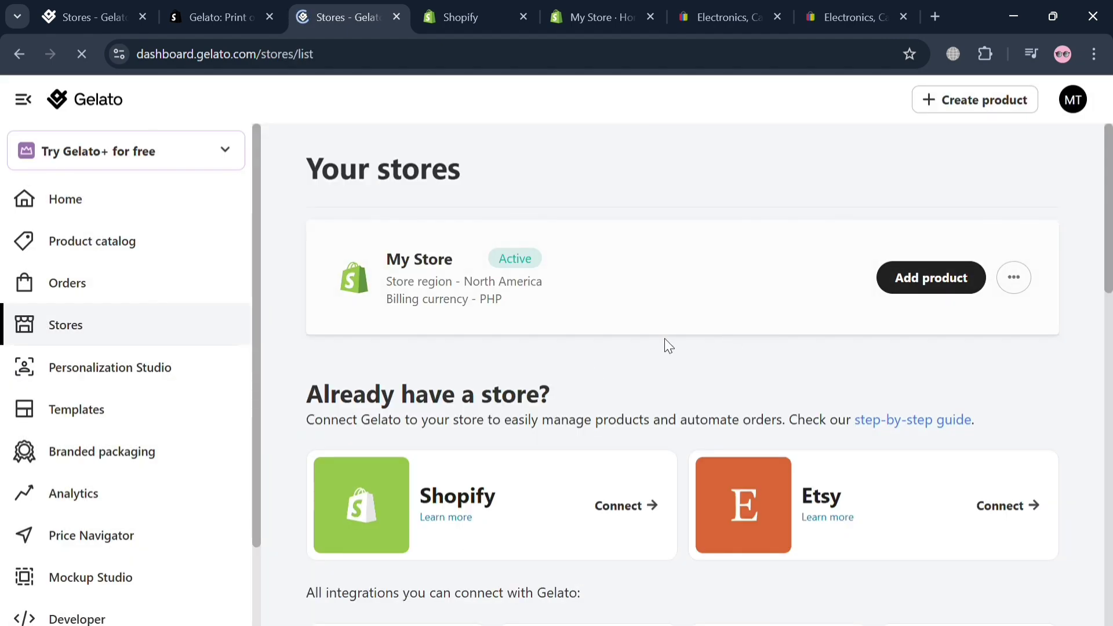
left_click(485, 7)
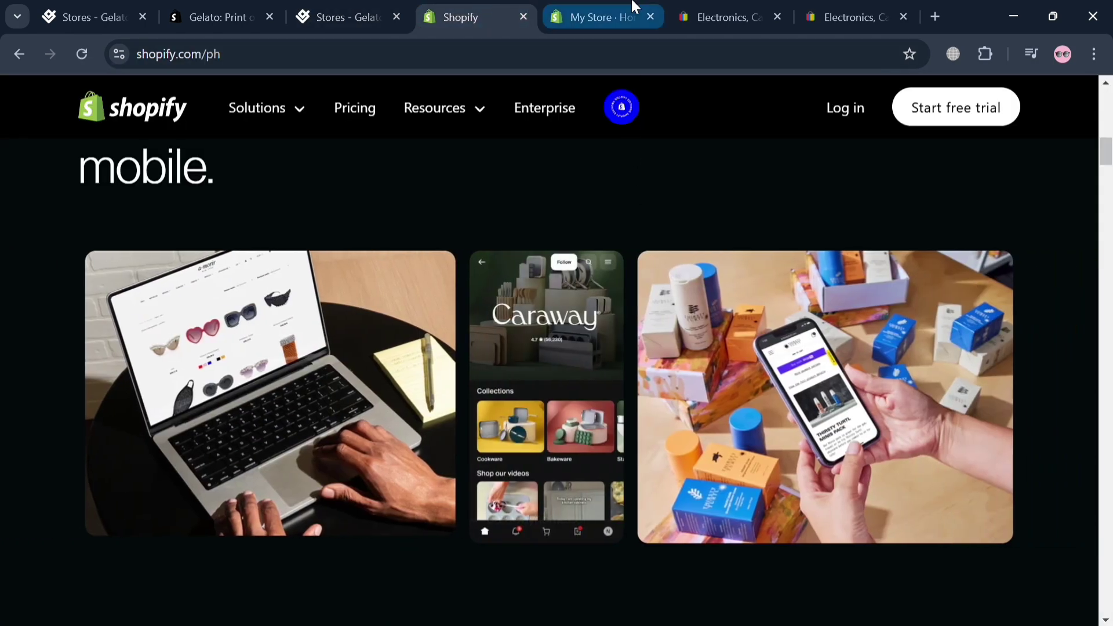
left_click(628, 7)
left_click(524, 17)
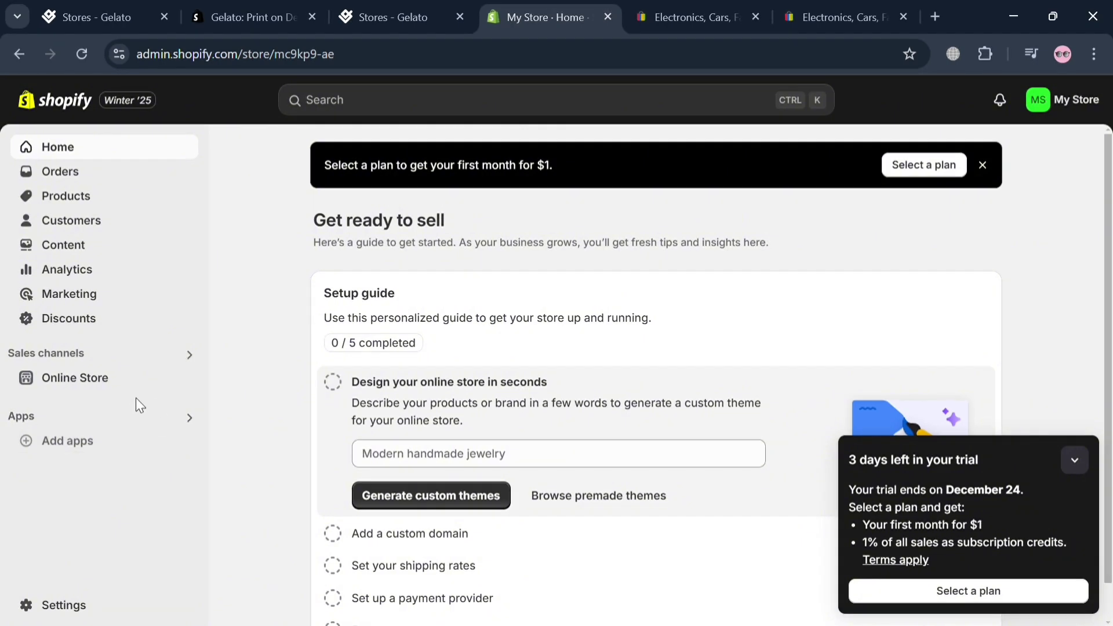
Step: Go from the Picked for you apps list to the full Shopify App Store search
left_click(148, 445)
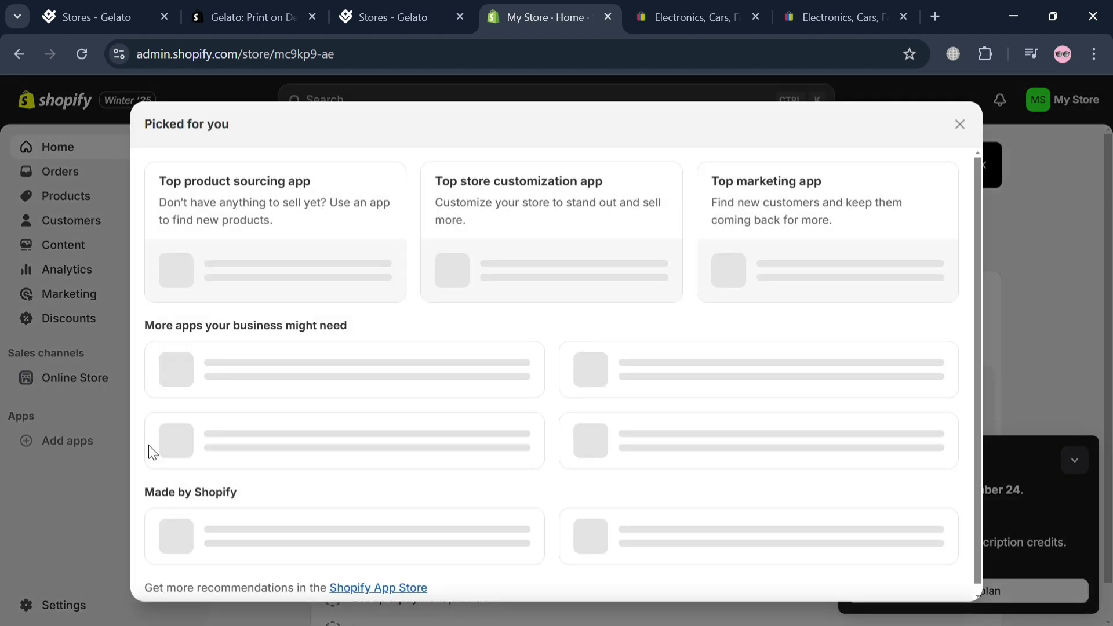
scroll(449, 492, "down", 3)
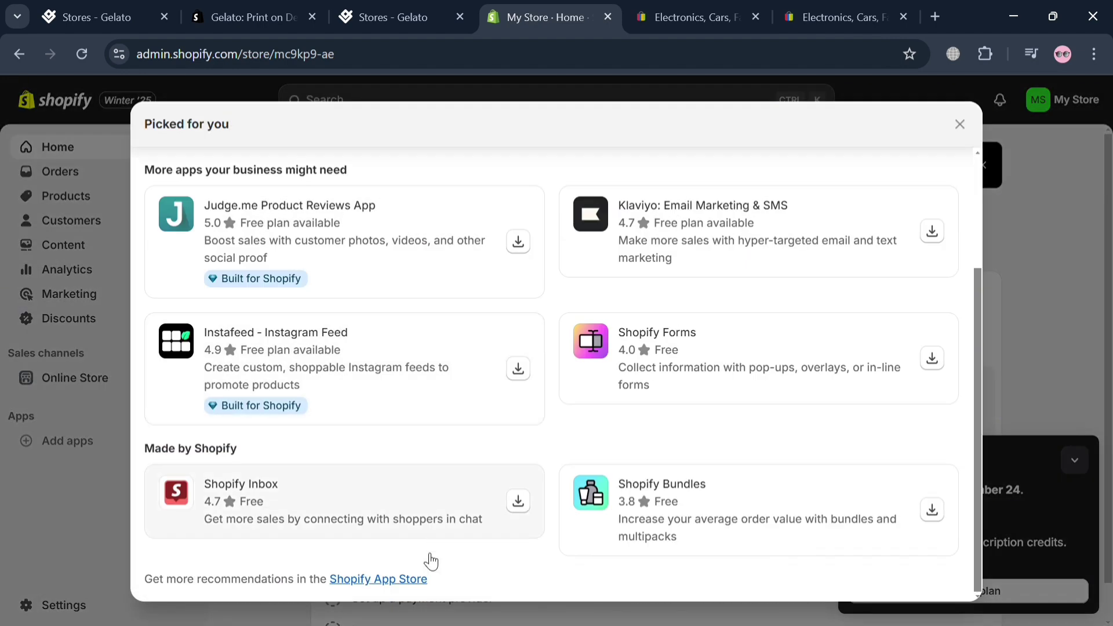
left_click(409, 579)
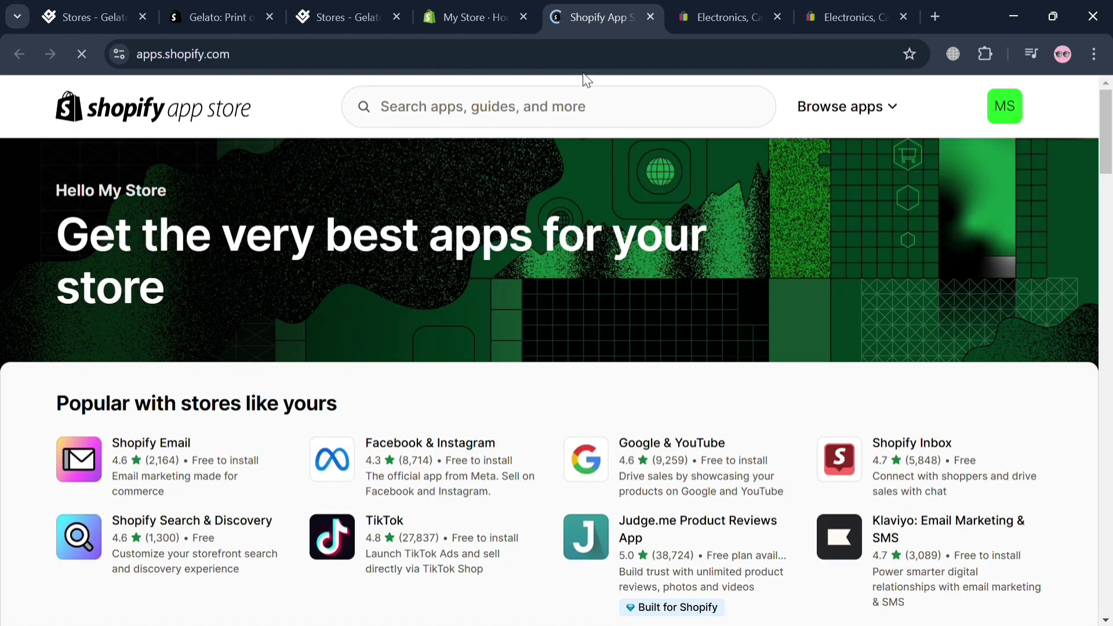
left_click(592, 117)
Step: Search the App Store for 'ebay' and start installing eBay Integration - DPL ($19.99/month)
type("ebay")
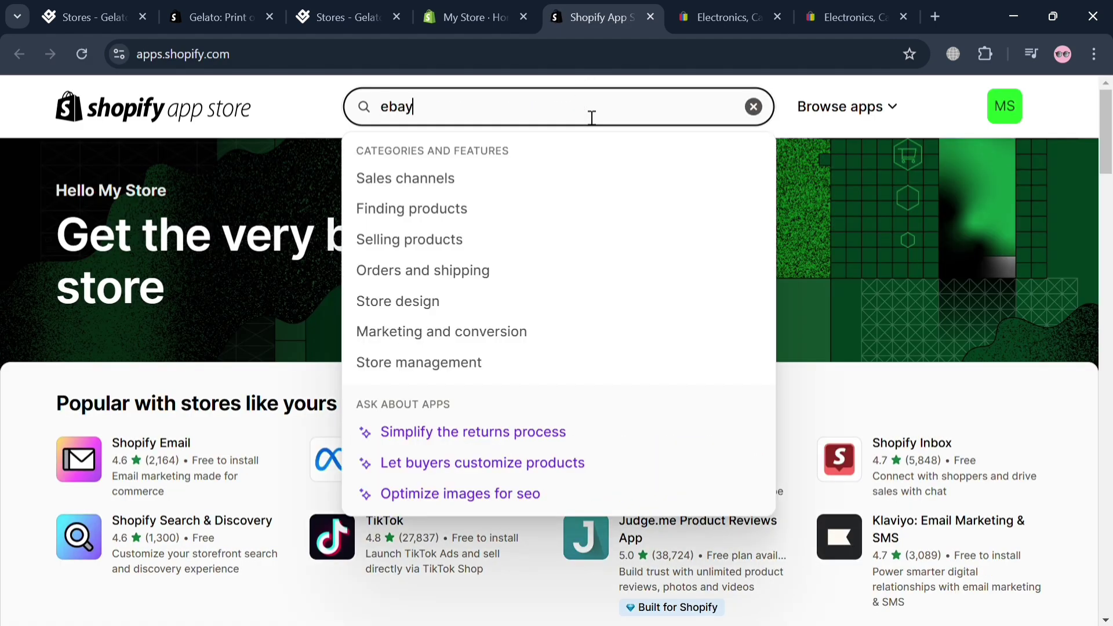
key("Return")
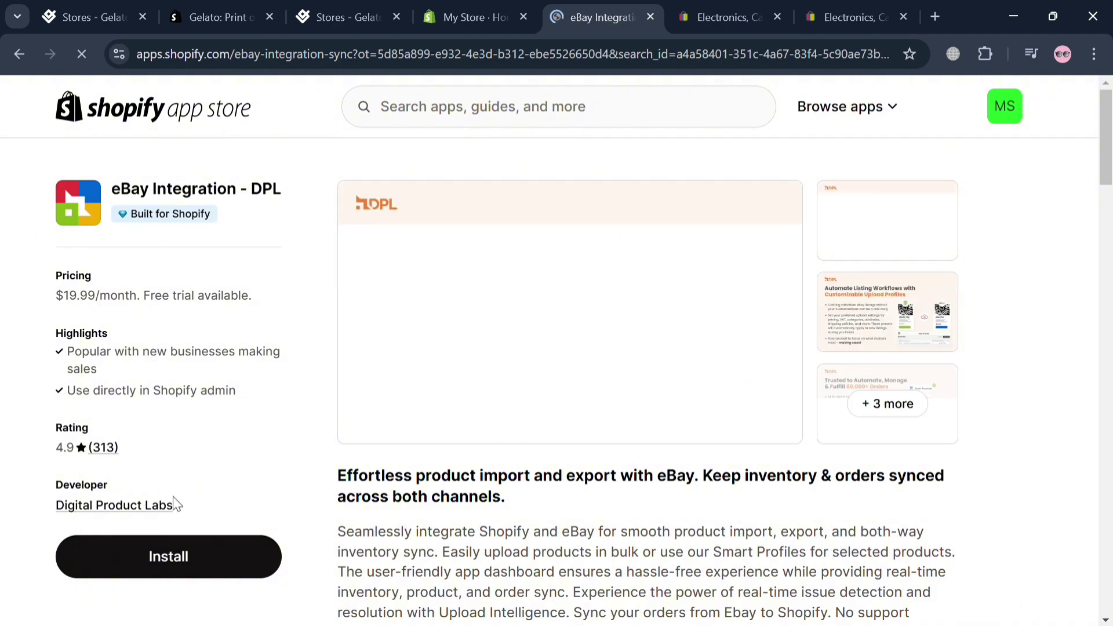
scroll(394, 464, "down", 7)
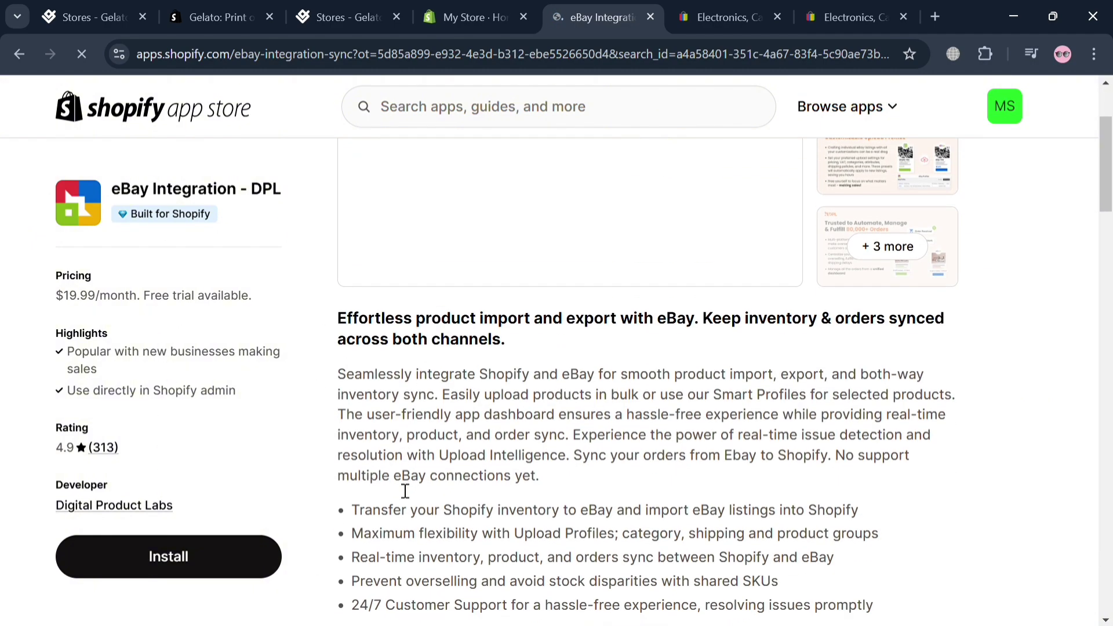
scroll(398, 487, "down", 6)
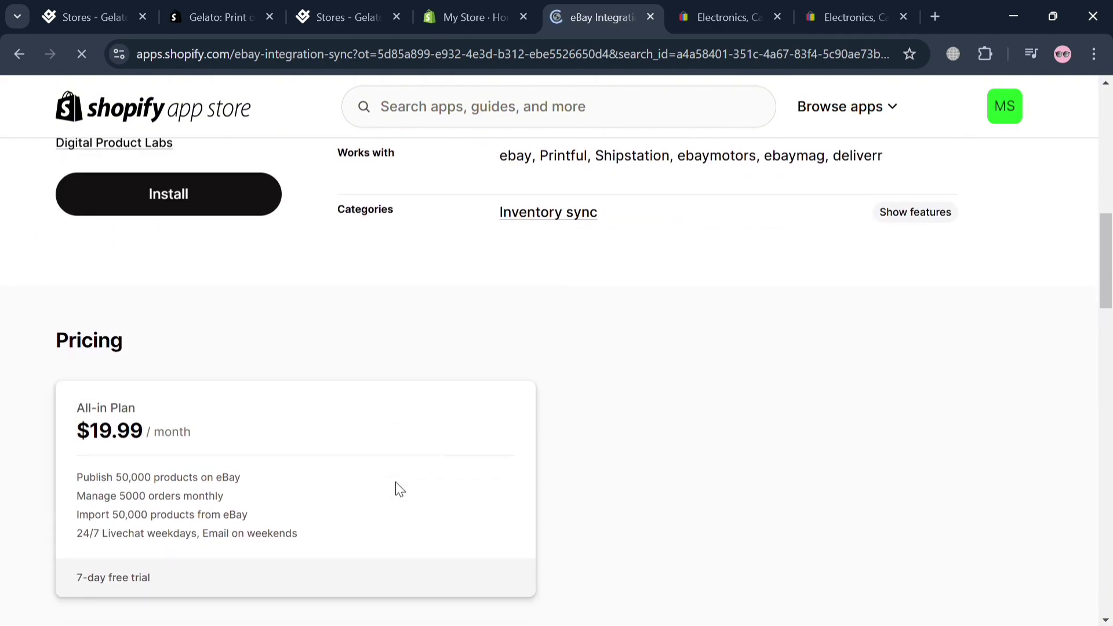
scroll(396, 484, "up", 11)
scroll(396, 485, "up", 3)
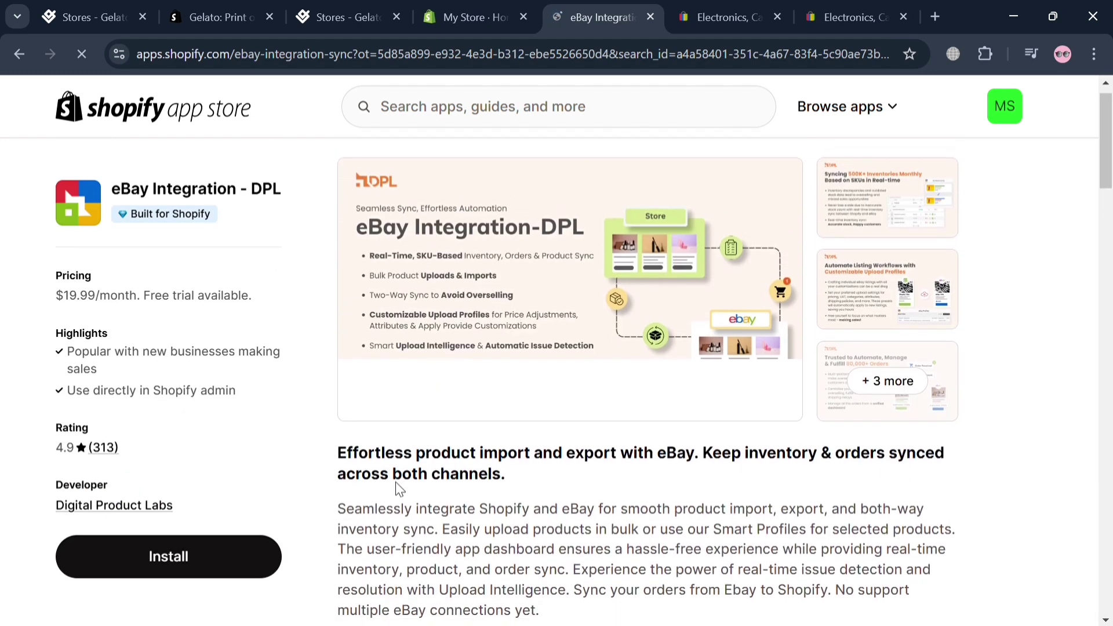
scroll(406, 452, "down", 4)
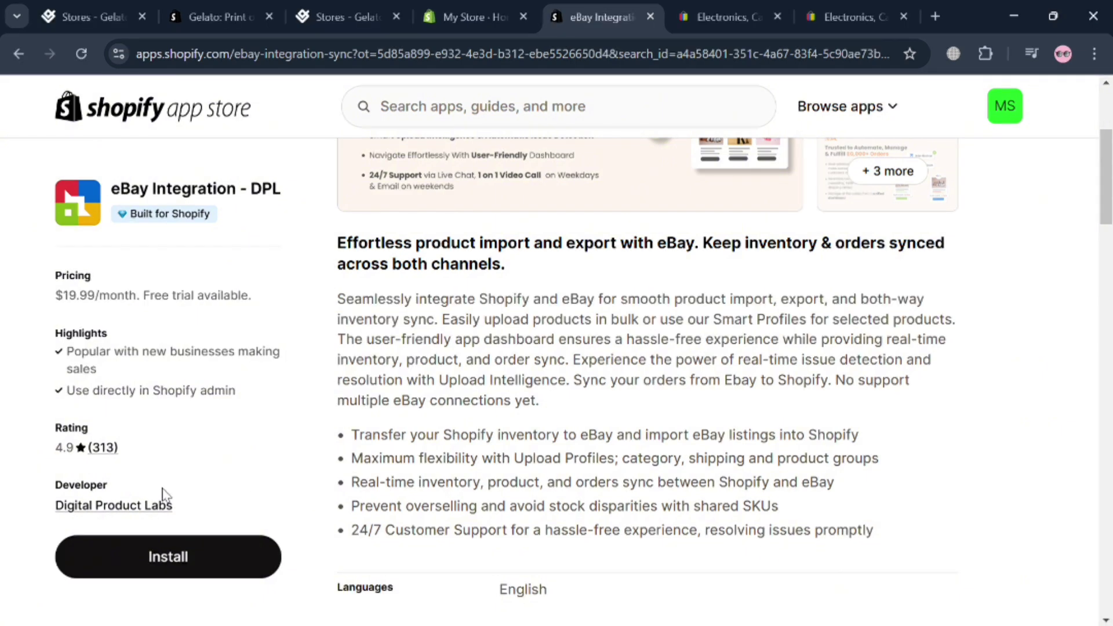
left_click(204, 568)
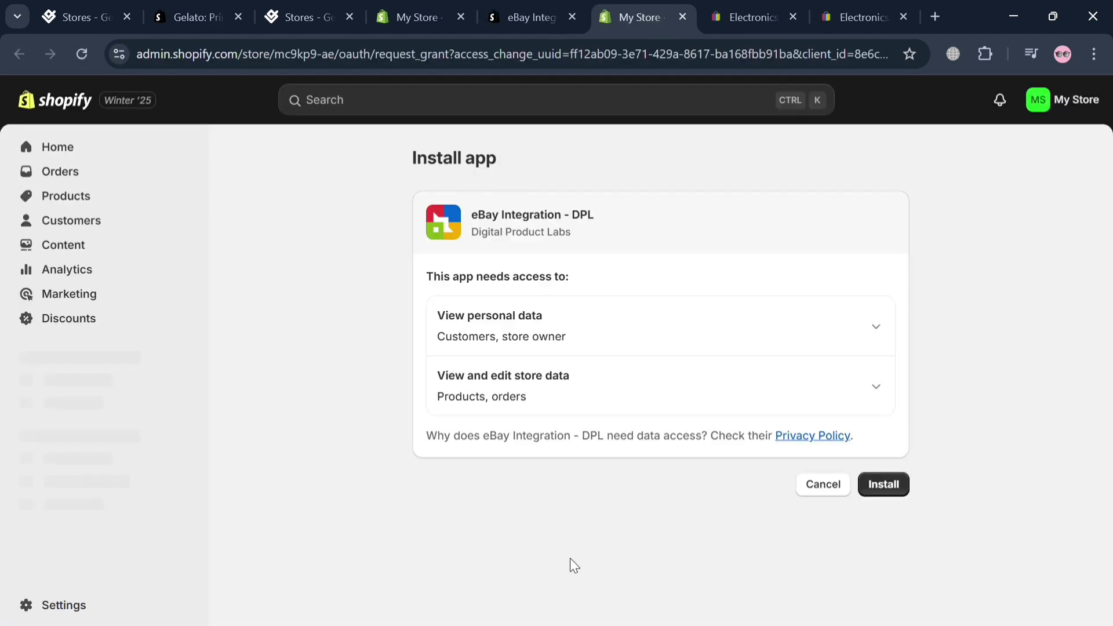
Step: Grant the requested store access to install eBay Integration - DPL
left_click(902, 484)
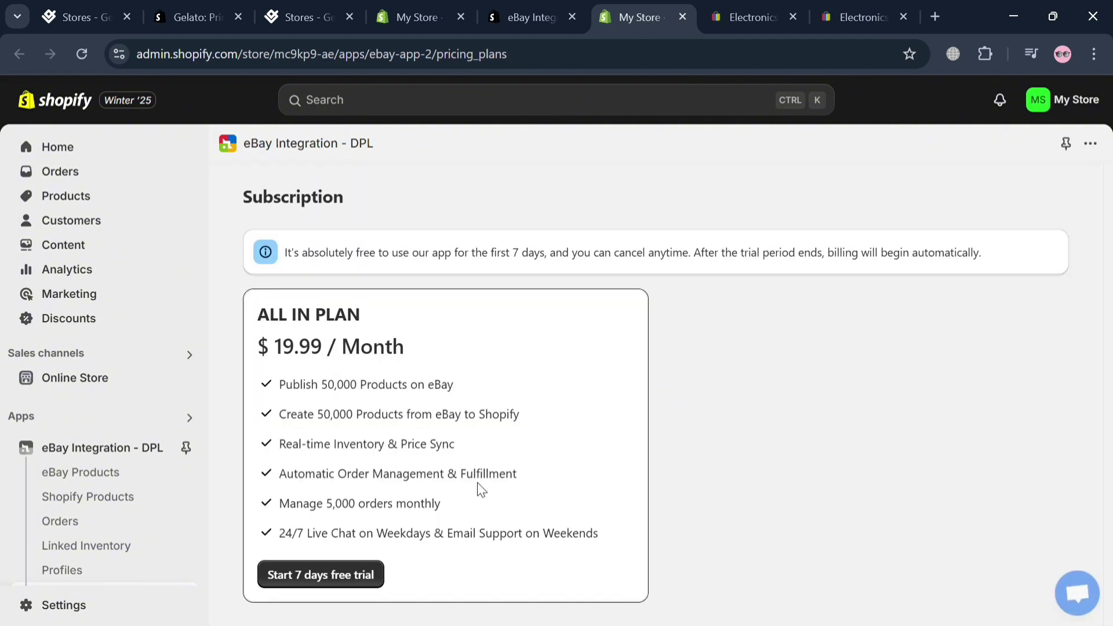
Step: Start the eBay Integration - DPL 7-day free trial and choose to pay with PayPal
left_click(341, 583)
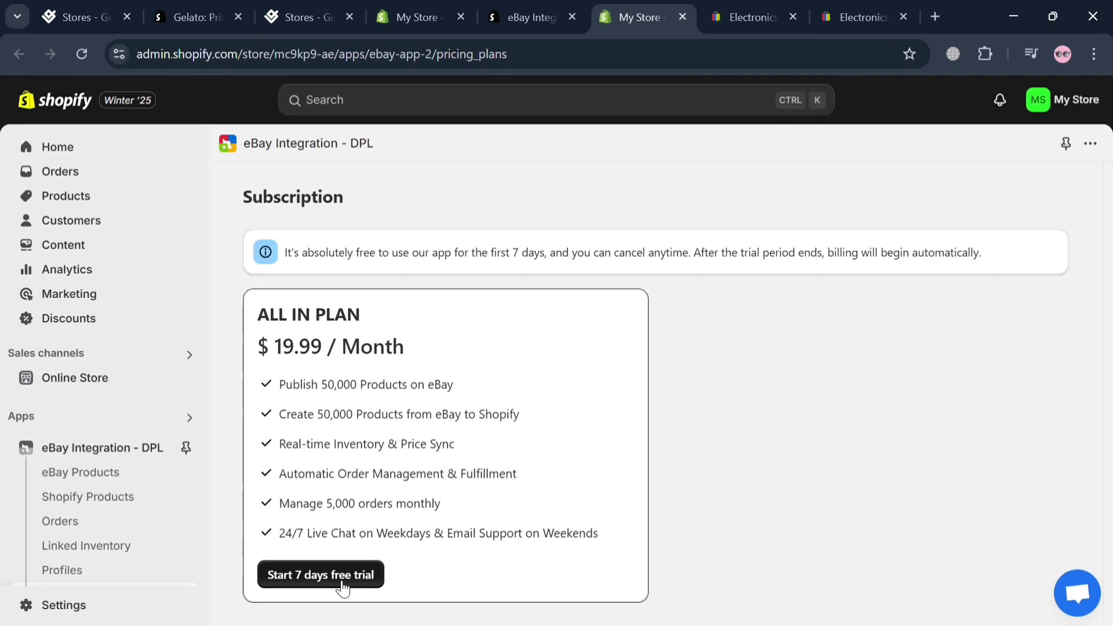
left_click(343, 586)
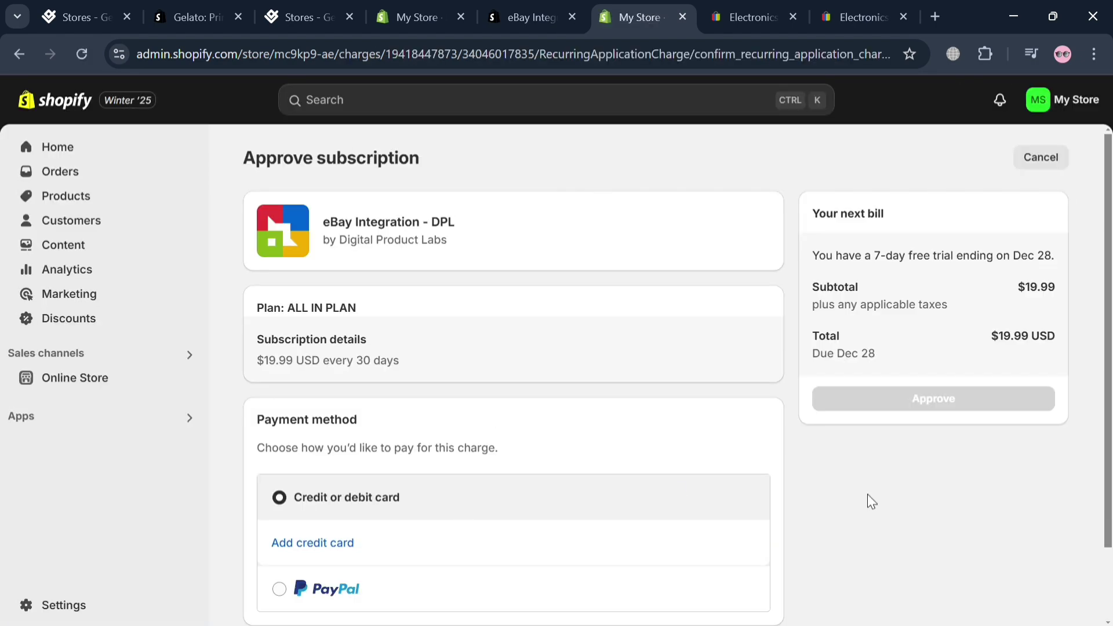
scroll(609, 589, "down", 2)
left_click(522, 521)
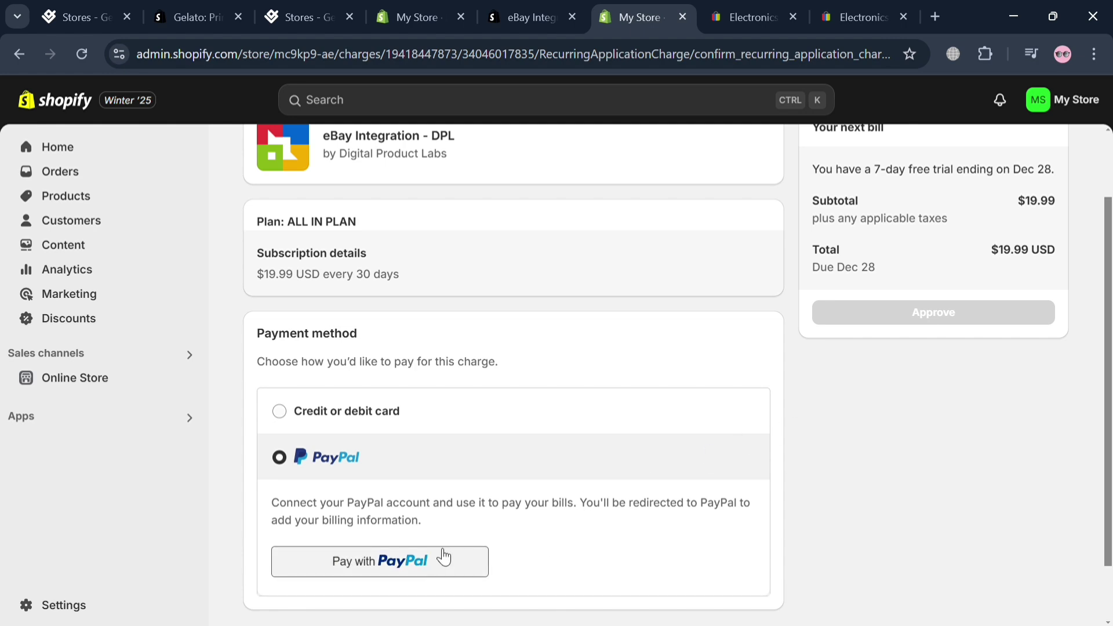
left_click(430, 565)
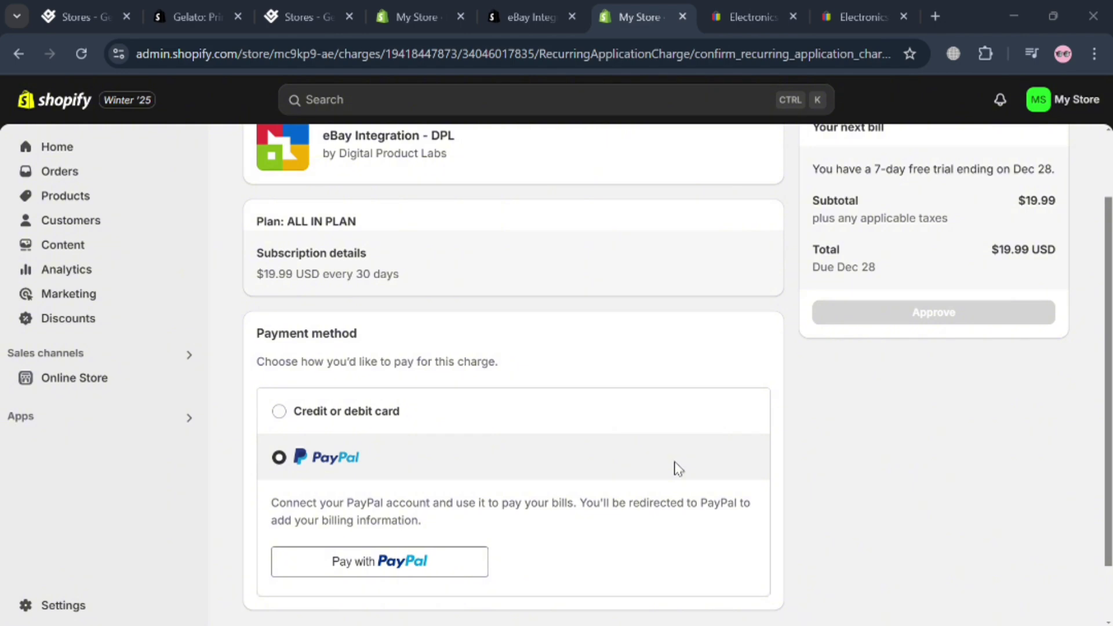
Step: Cancel the PayPal subscription approval so Shopify declines the charge, then move to eBay
scroll(869, 289, "up", 2)
left_click(1044, 158)
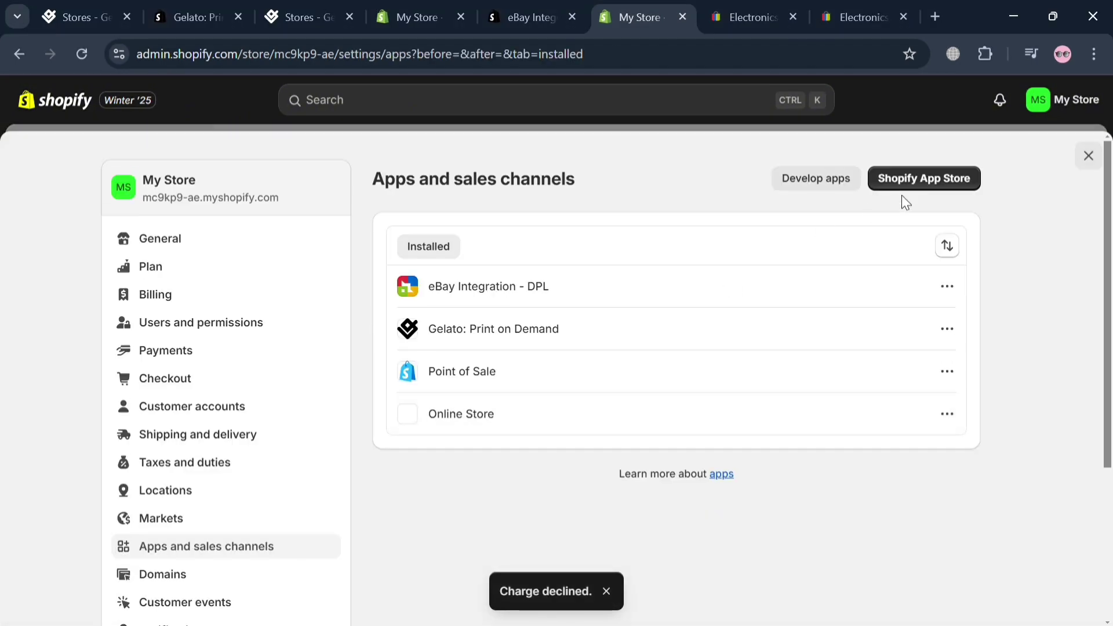
left_click(1084, 152)
Step: On eBay, go from the home page to Selling and start a new listing with List an item
left_click(782, 7)
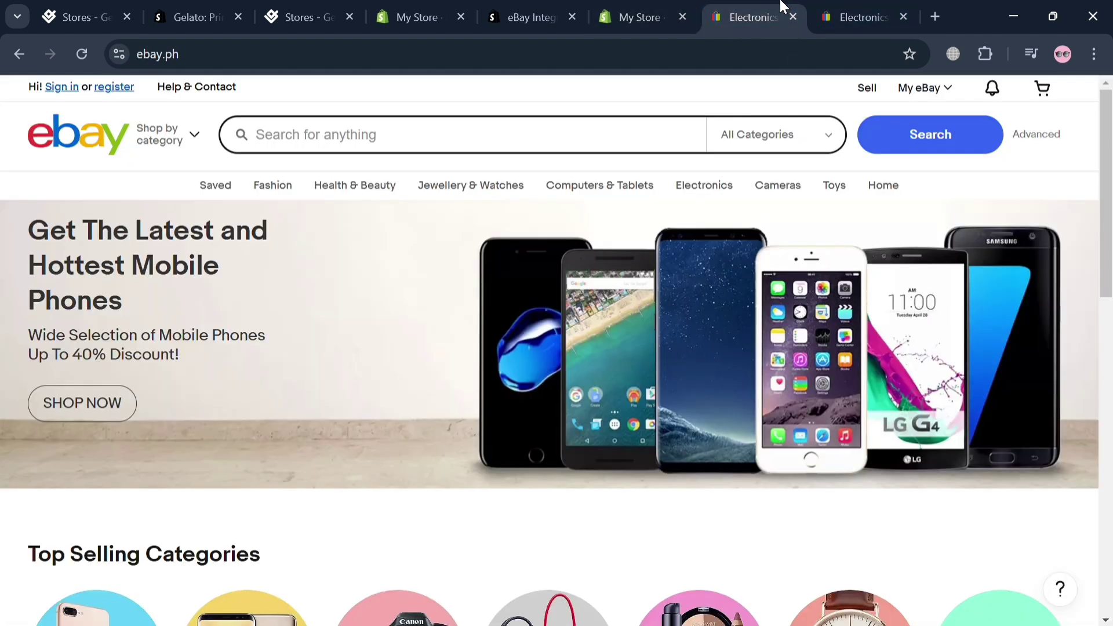
left_click(855, 8)
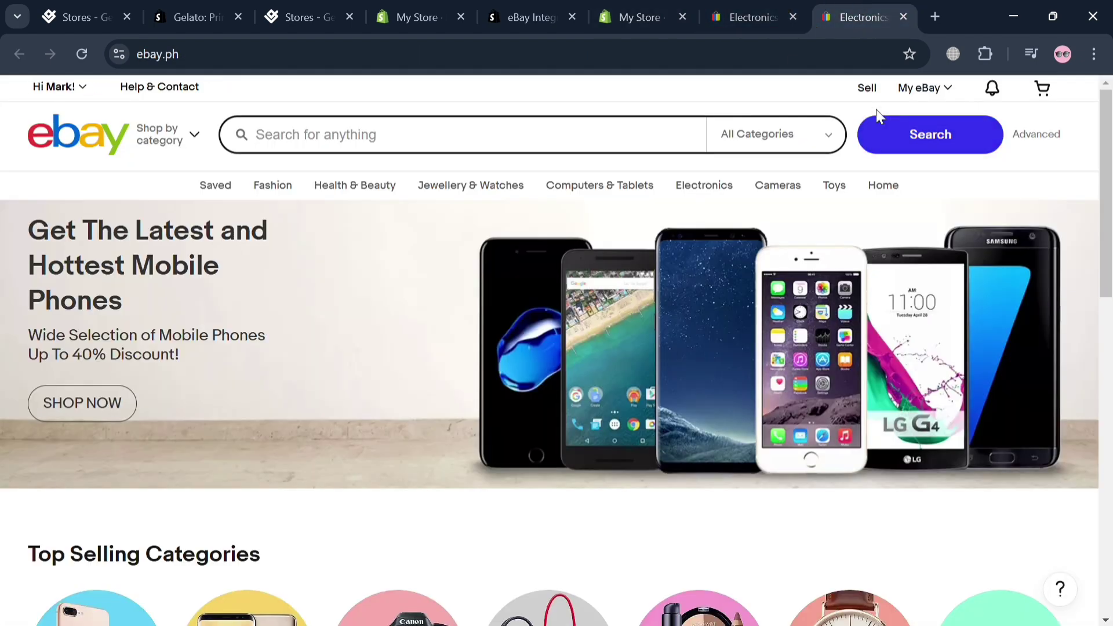
left_click(875, 91)
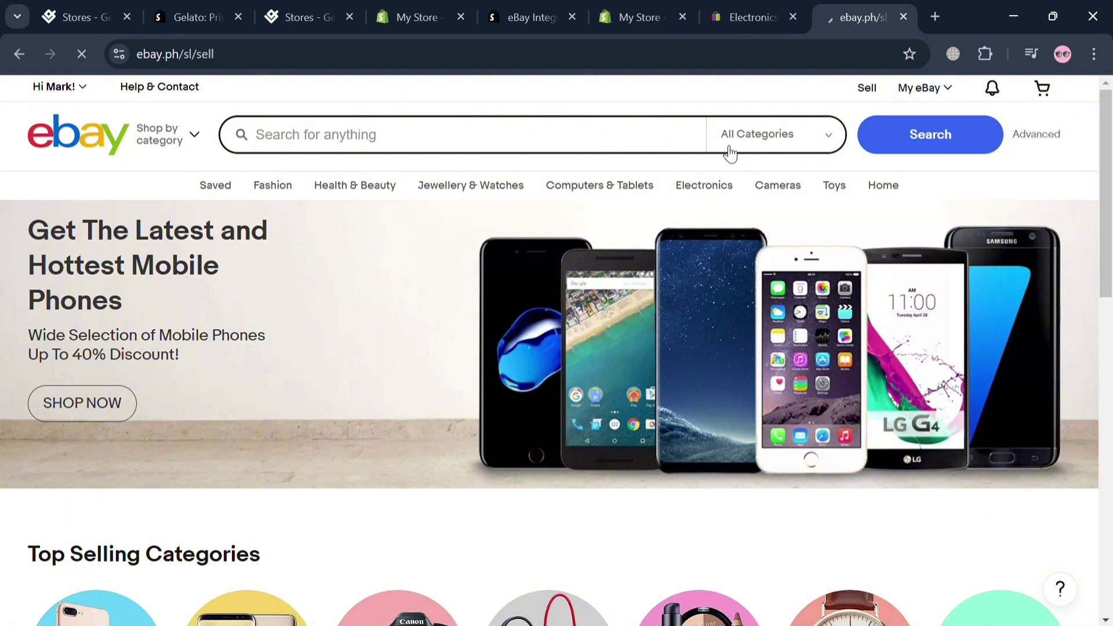
scroll(647, 374, "down", 1)
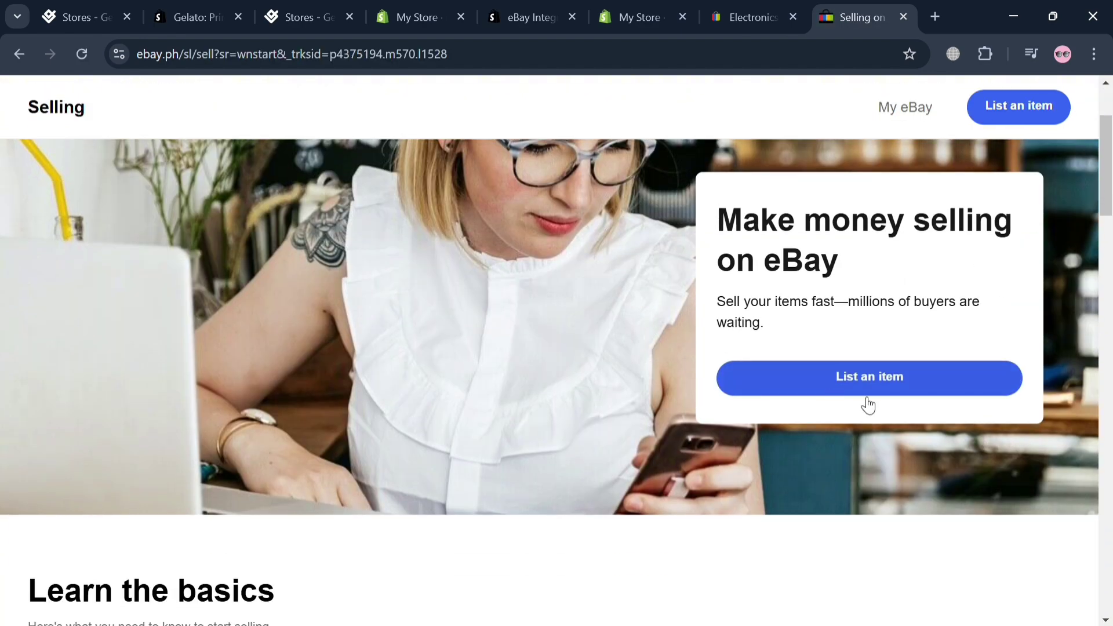
scroll(914, 382, "up", 2)
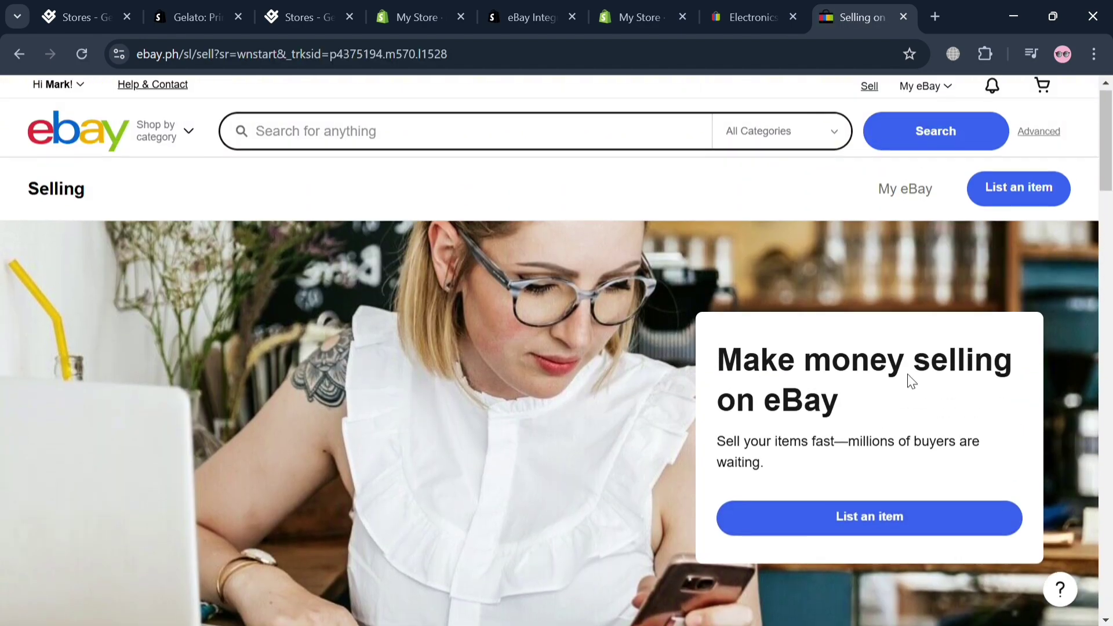
left_click(998, 202)
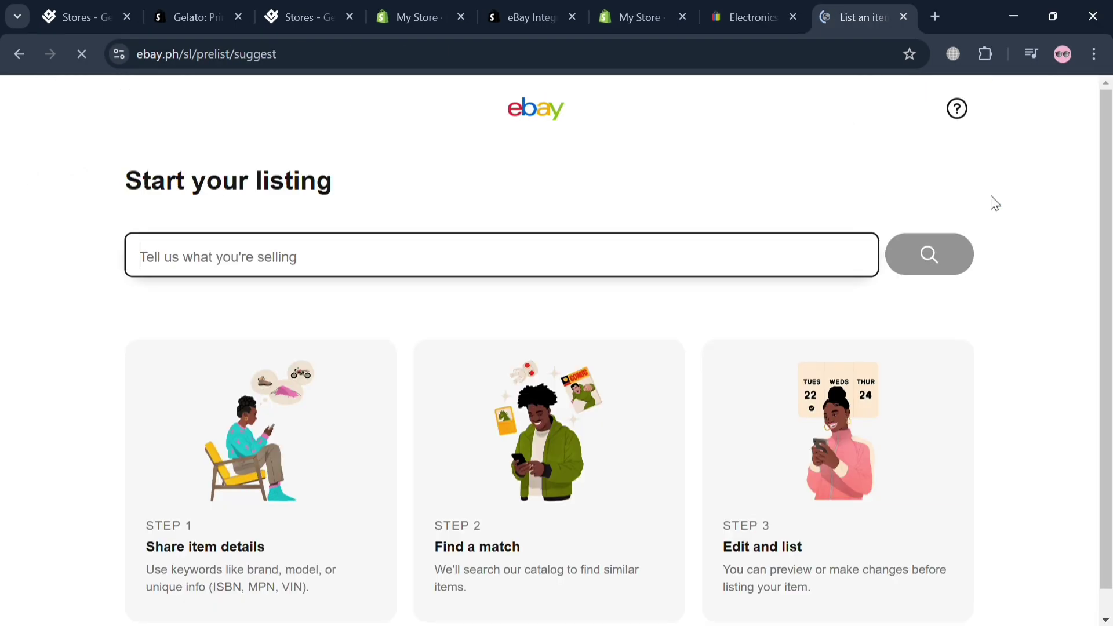
Step: Search eBay's listing catalog for 'Tshirt'
scroll(363, 448, "down", 1)
scroll(363, 447, "up", 1)
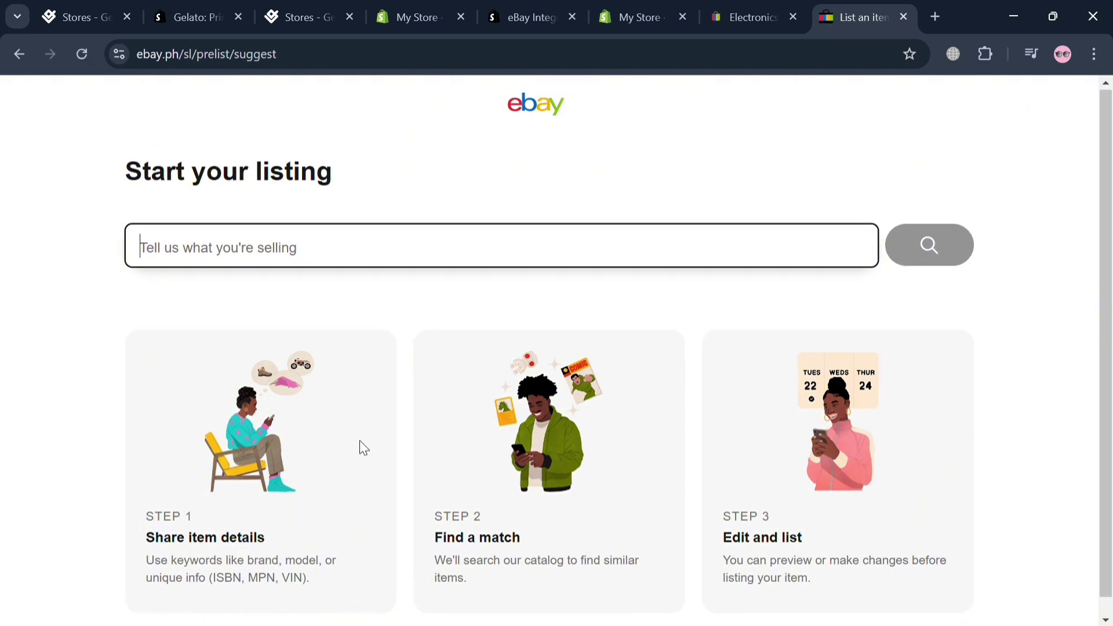
type("Th")
key("BackSpace")
type("shirt")
key("Return")
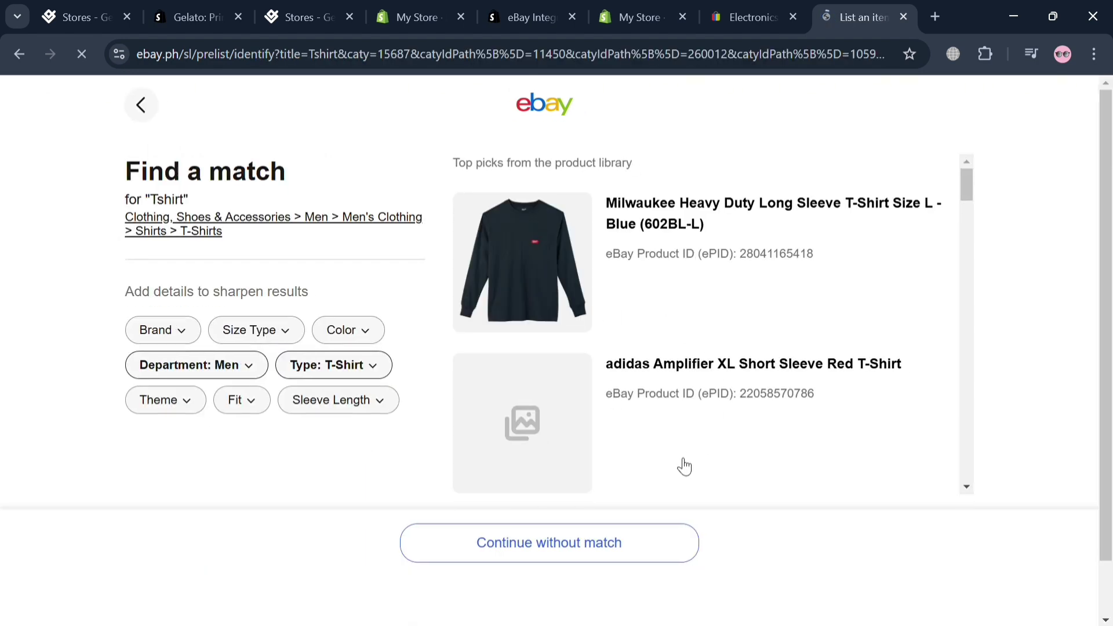
Step: Pick the Adidas Adicolor Classics Men's 3-Stripes Tee match, condition New with tags, and continue to the listing
left_click(567, 536)
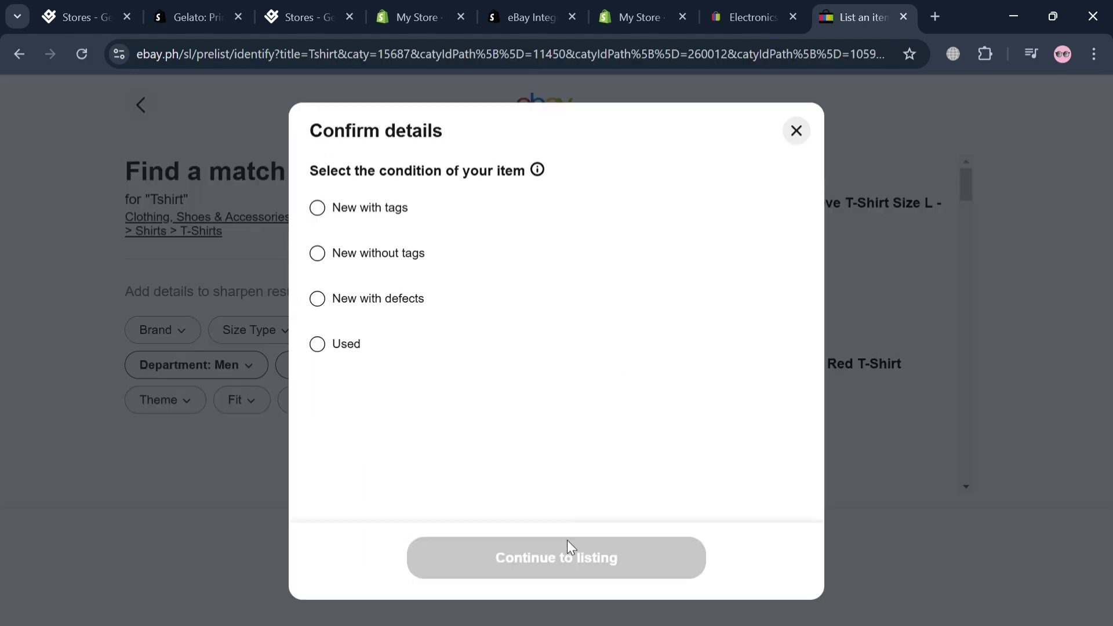
left_click(796, 131)
scroll(788, 270, "down", 4)
scroll(788, 270, "down", 8)
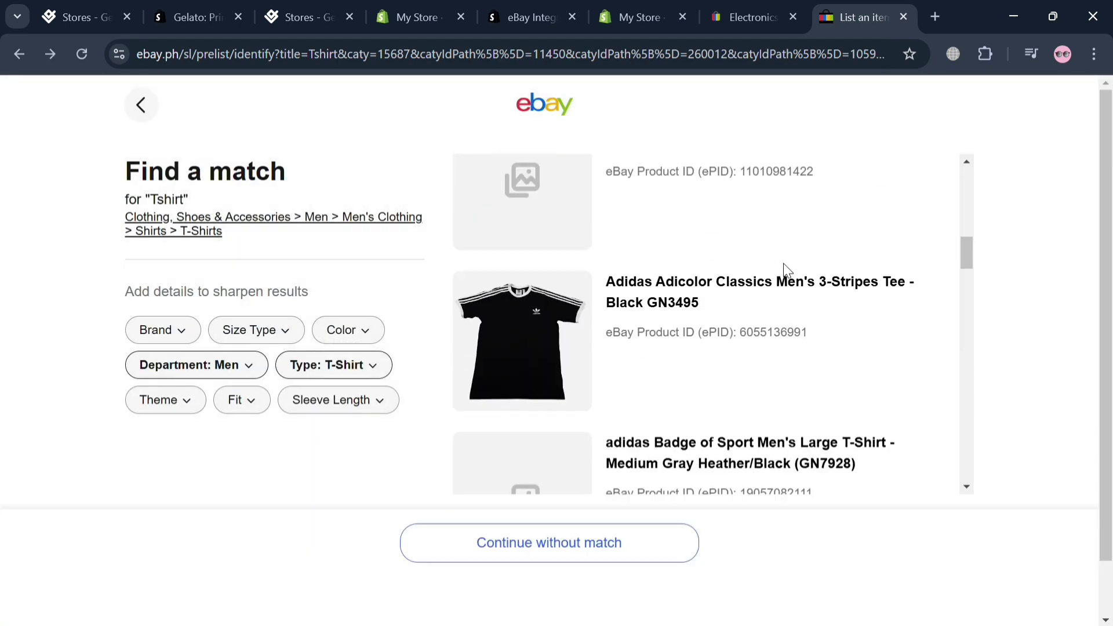
left_click(587, 287)
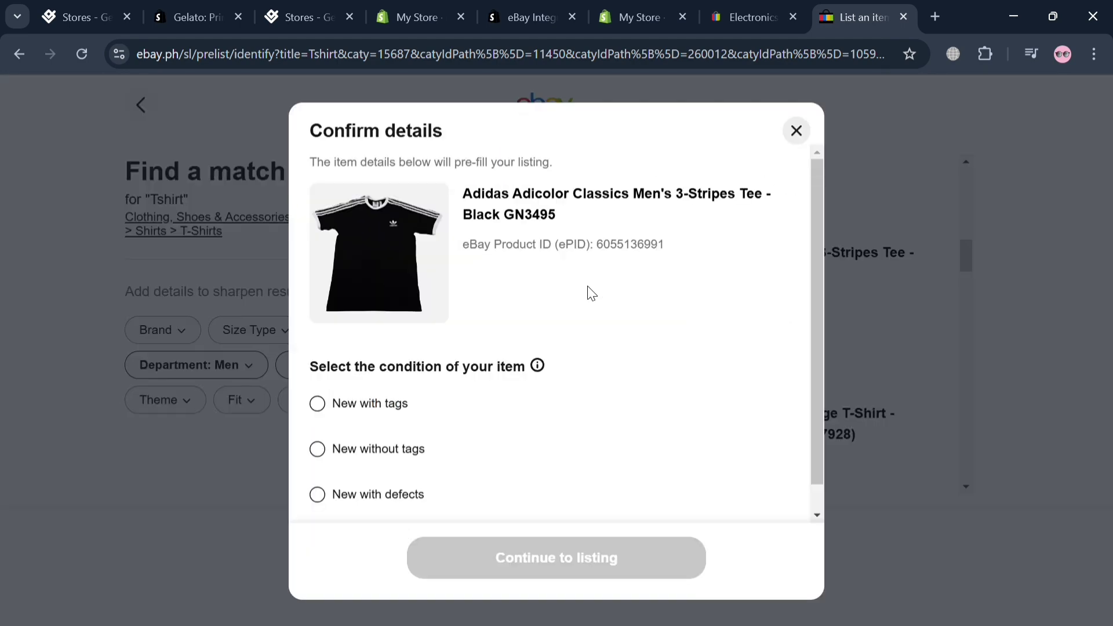
left_click(397, 409)
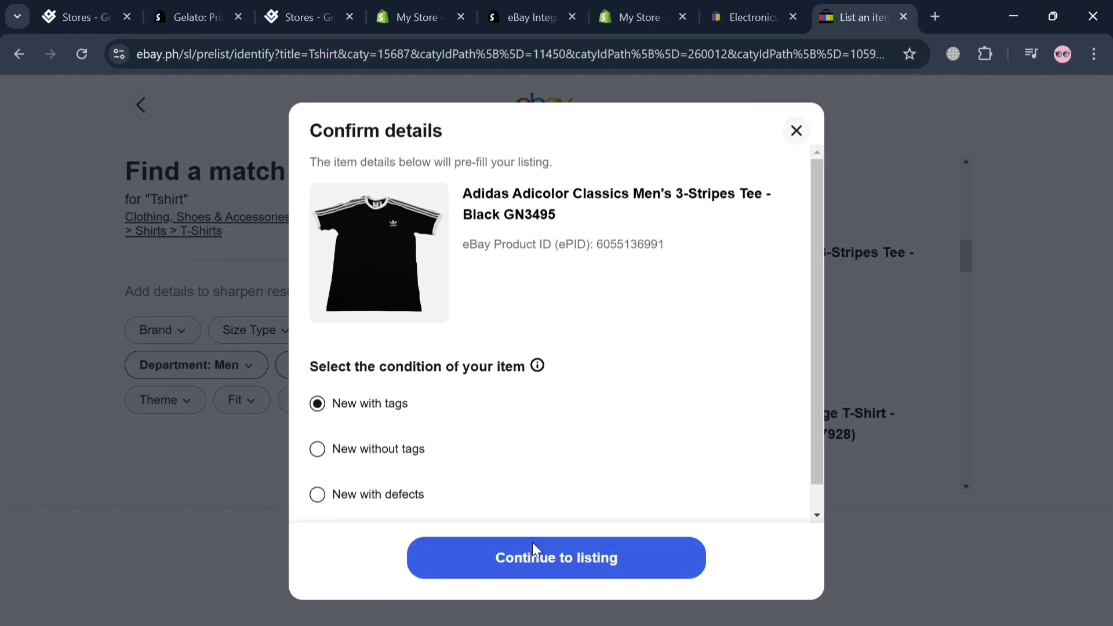
left_click(534, 558)
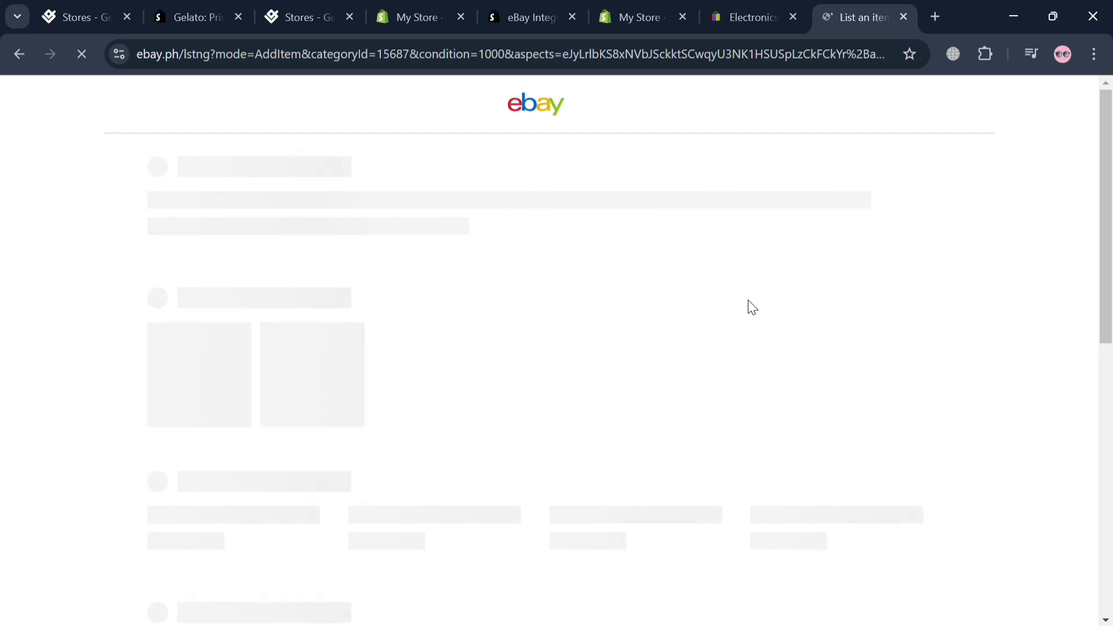
Step: Flip between the Shopify and eBay tabs, then return to Gelato's Your stores page
key("ctrl+shift+Tab")
key("ctrl+shift+Tab")
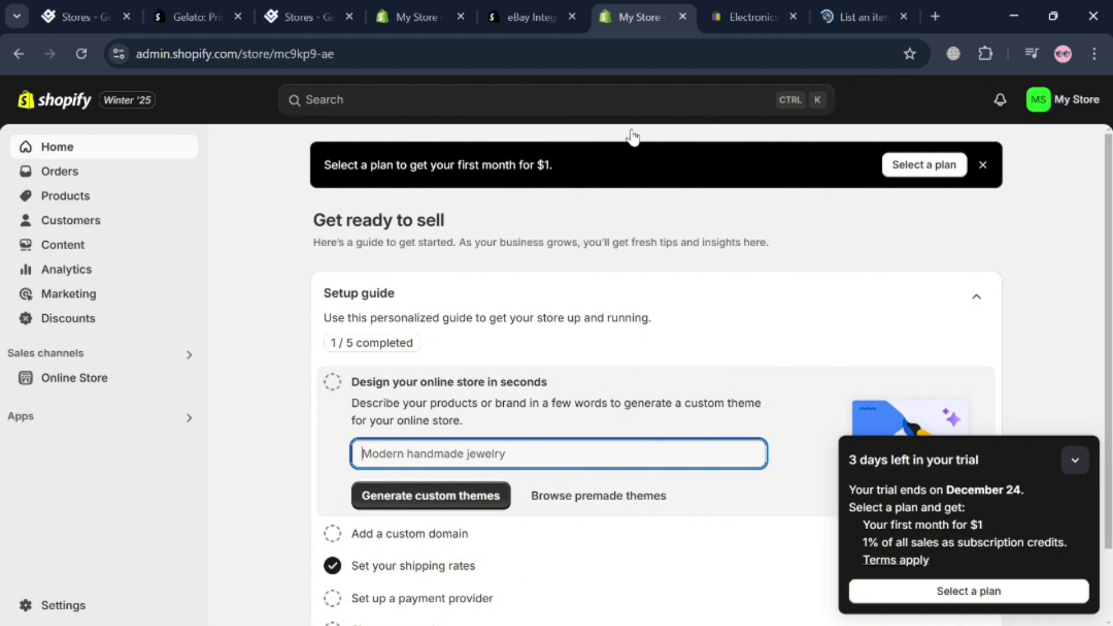
key("ctrl+Tab")
key("ctrl+Tab")
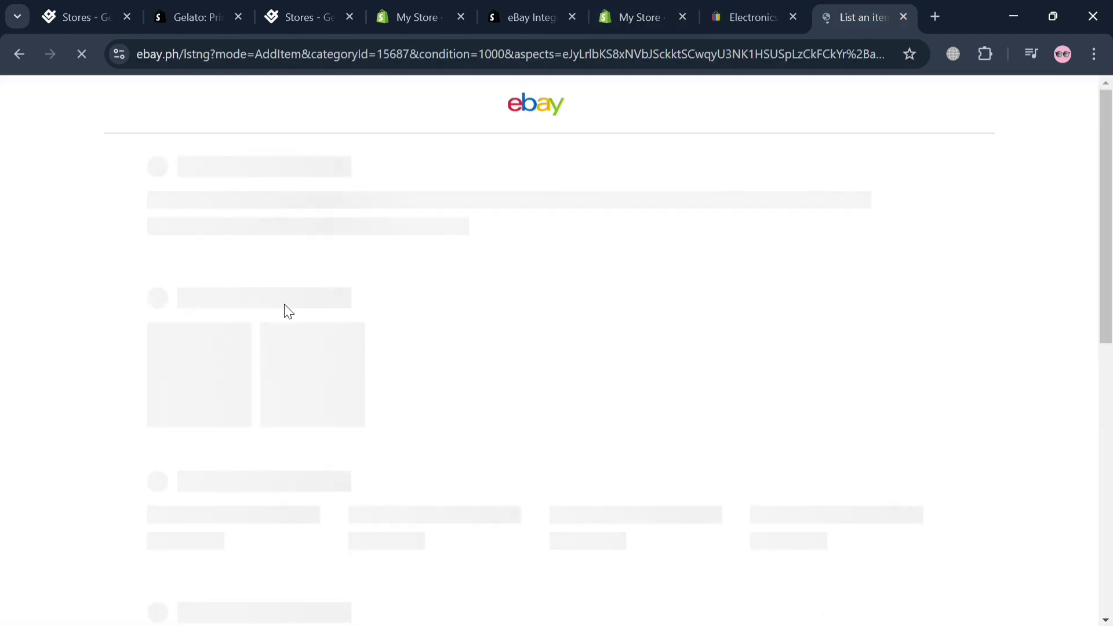
left_click(638, 15)
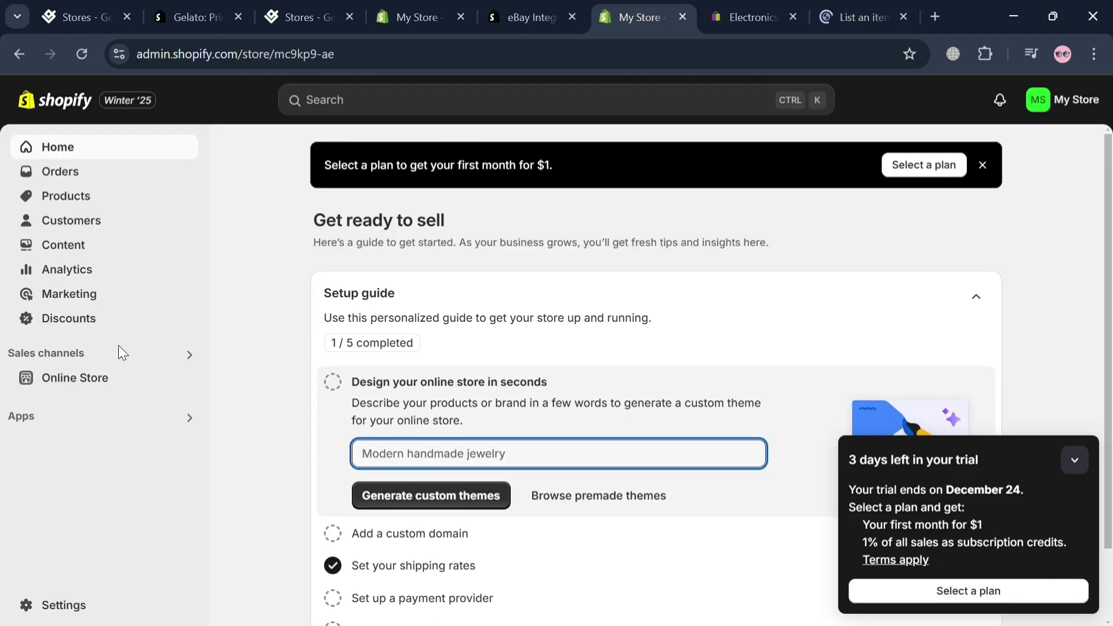
left_click(209, 7)
left_click(265, 7)
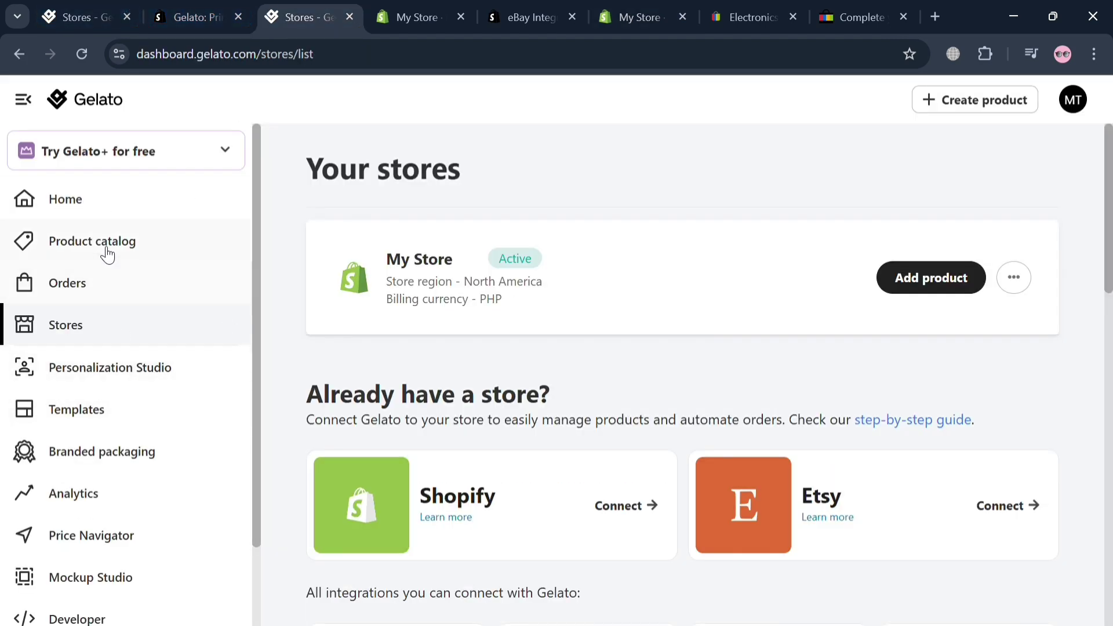
Step: Choose to add a single product to My Store
scroll(136, 510, "down", 2)
scroll(137, 510, "up", 2)
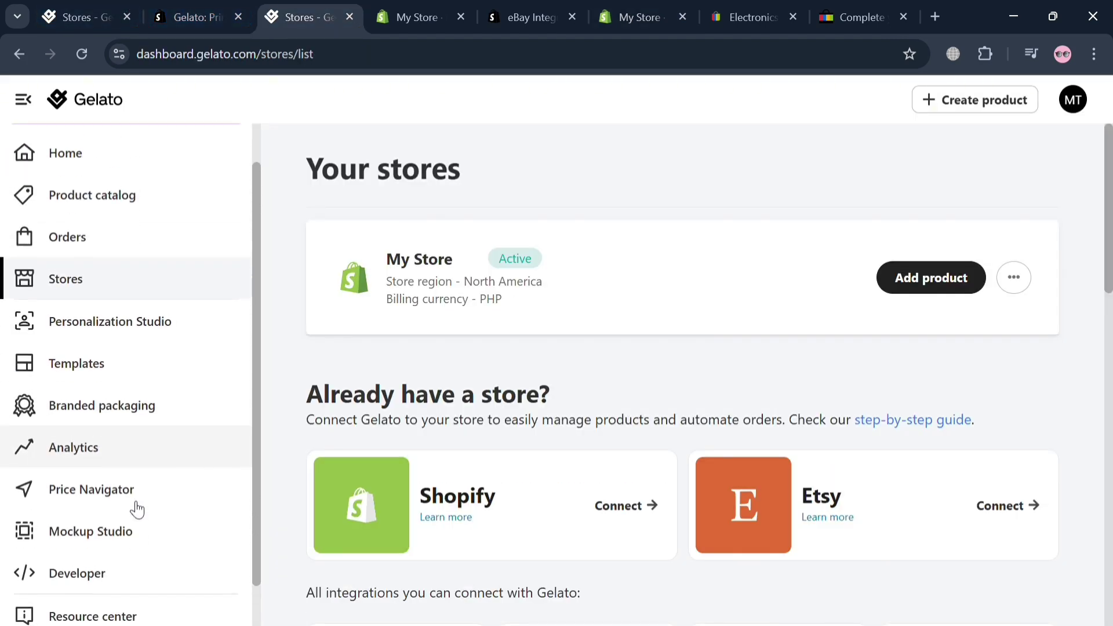
left_click(972, 279)
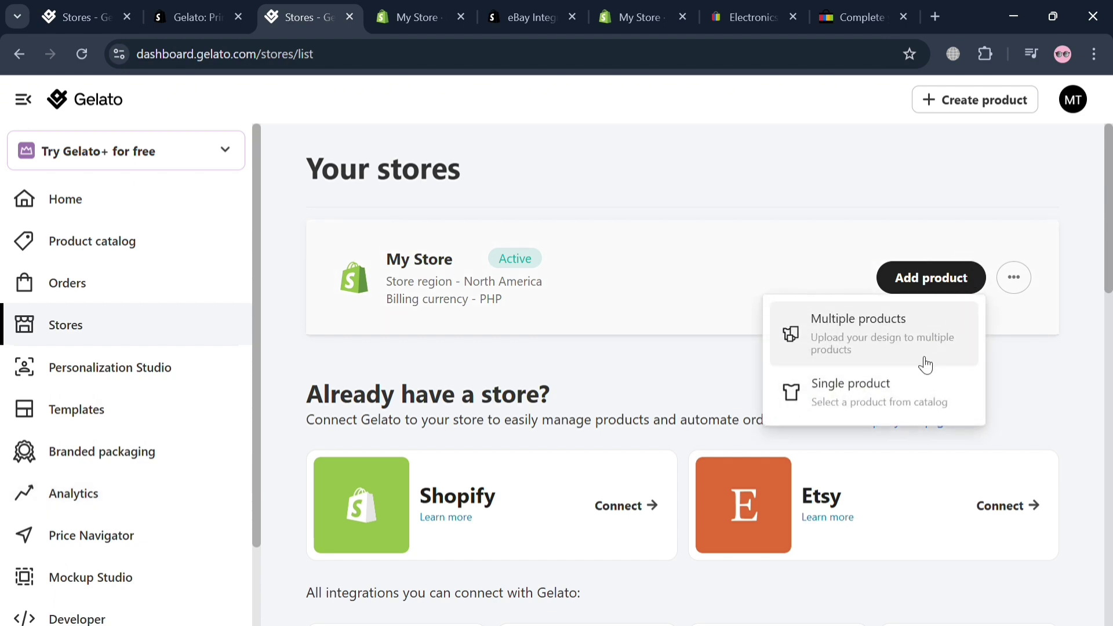
left_click(898, 414)
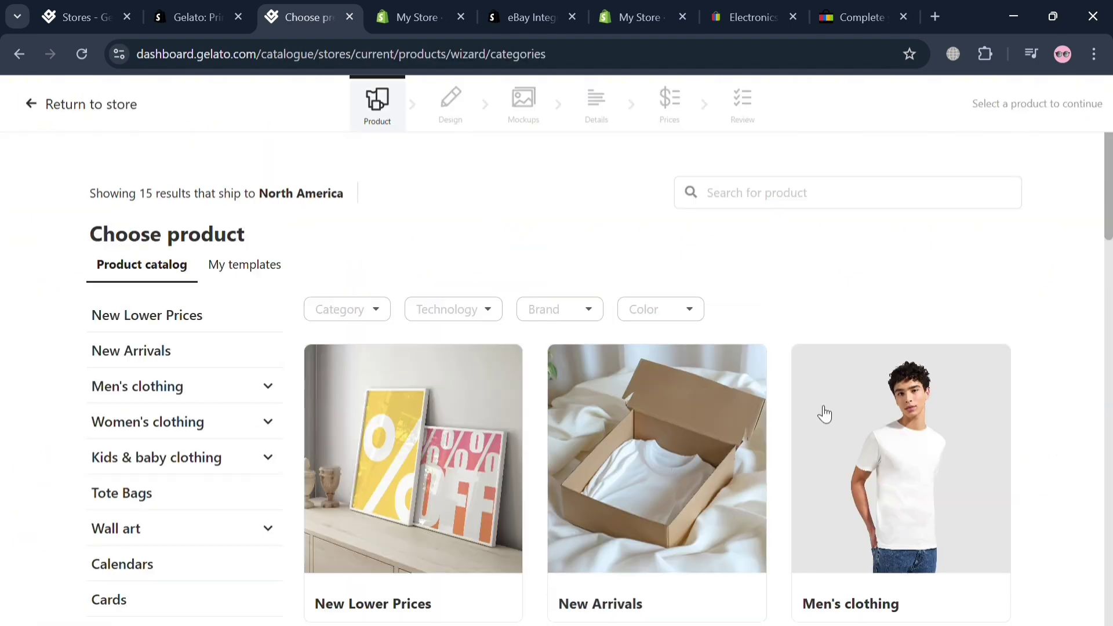
Step: Pick ¾ Sleeve shirts from the Men's clothing category as the base product
scroll(477, 589, "down", 8)
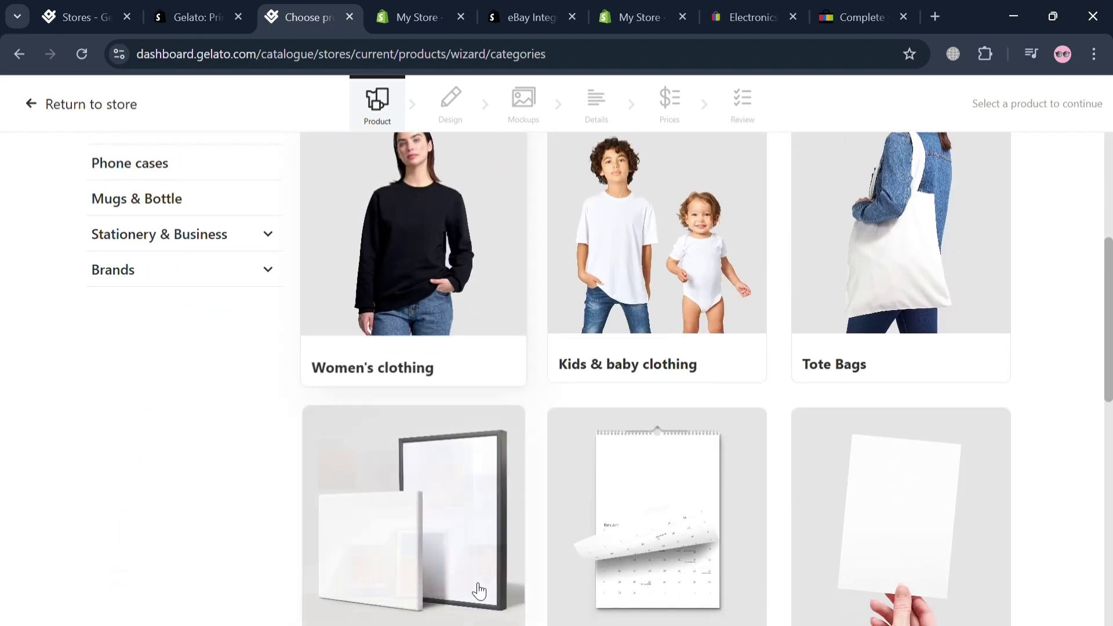
scroll(477, 590, "down", 4)
scroll(477, 589, "up", 12)
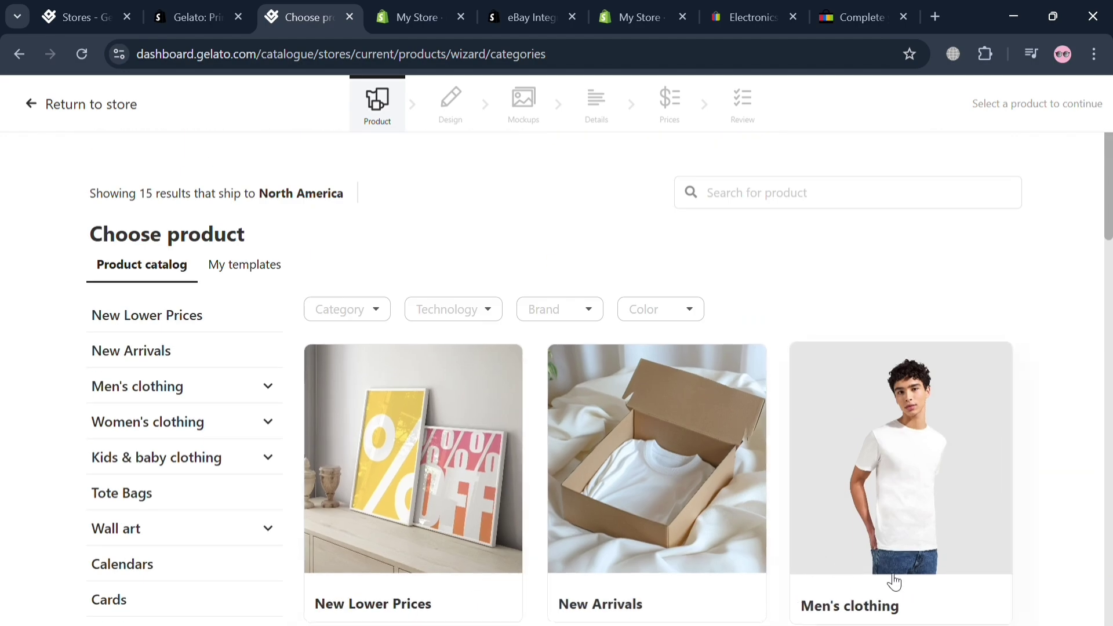
left_click(927, 582)
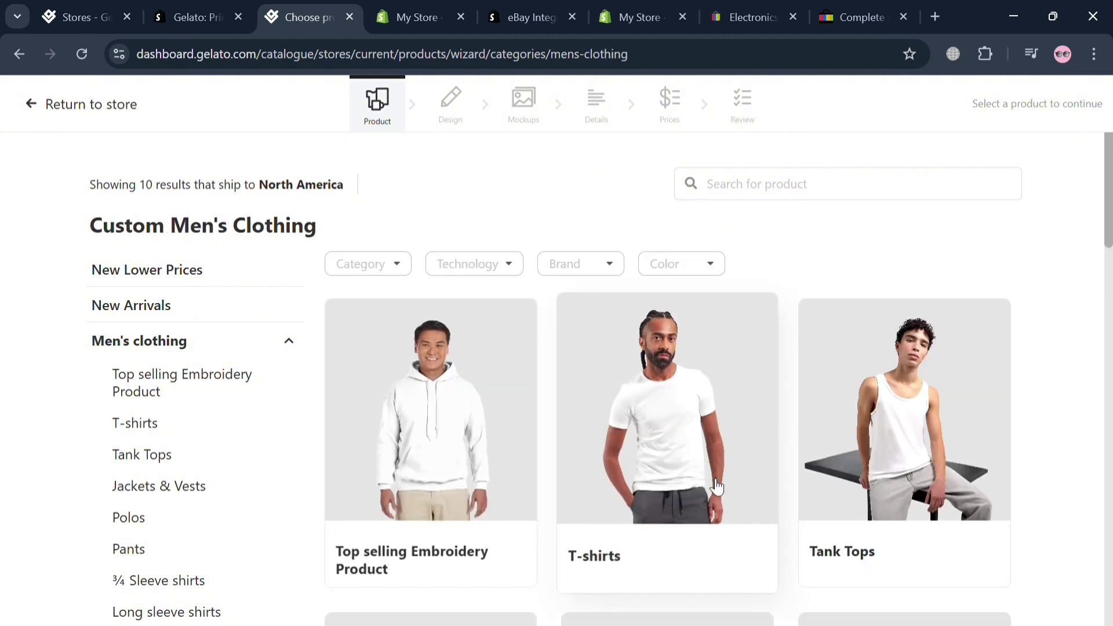
scroll(907, 455, "down", 6)
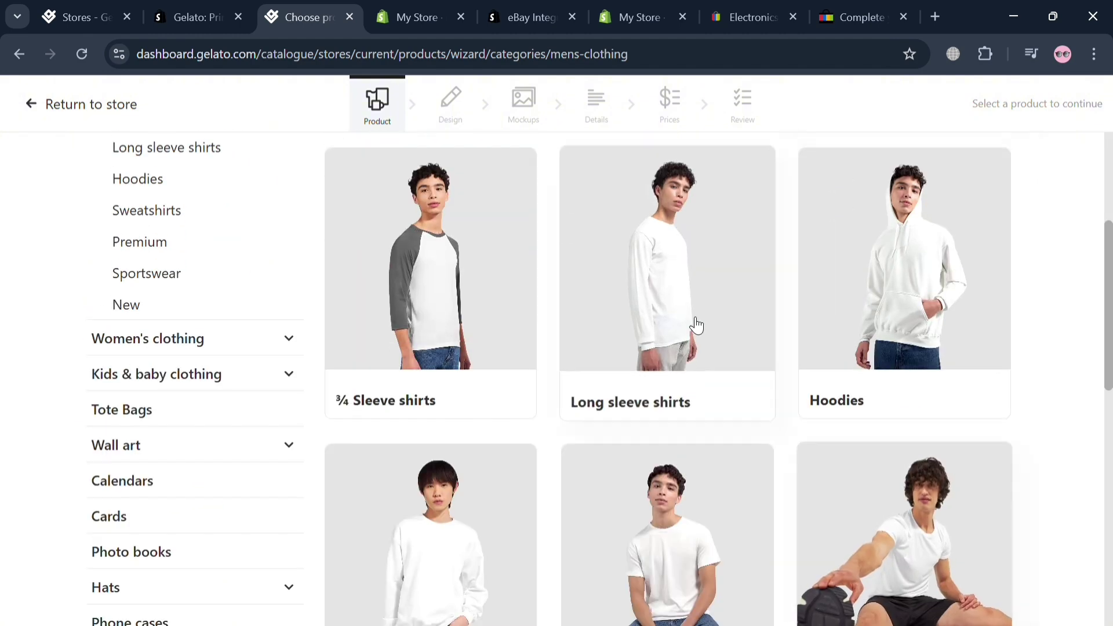
left_click(528, 328)
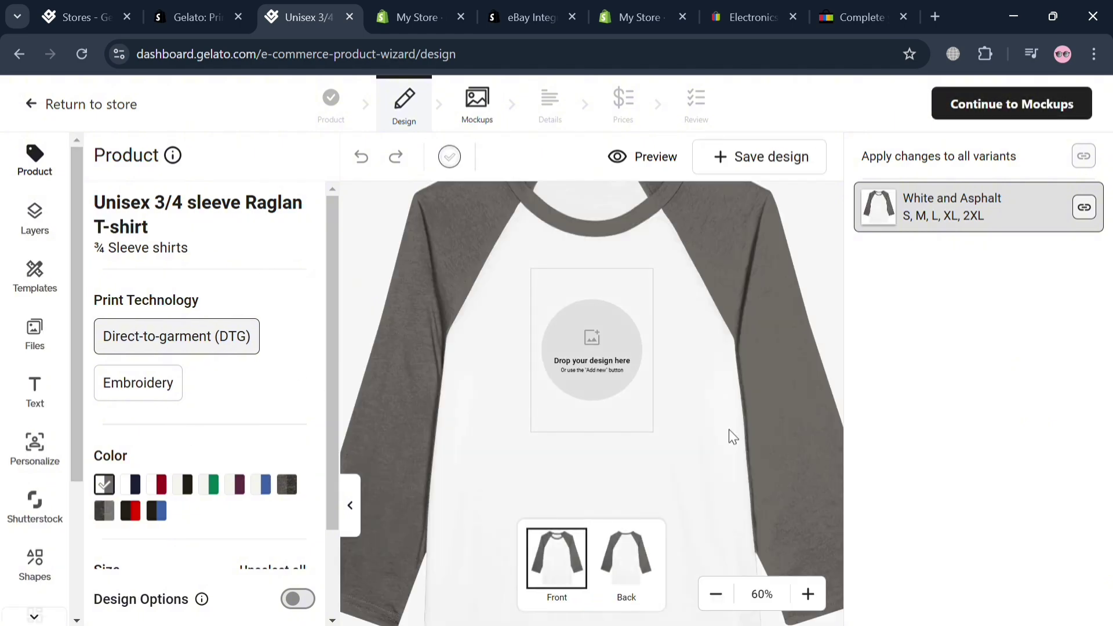
Step: Browse the Templates, Text, Shutterstock images and Shapes panels of the design editor
left_click(46, 295)
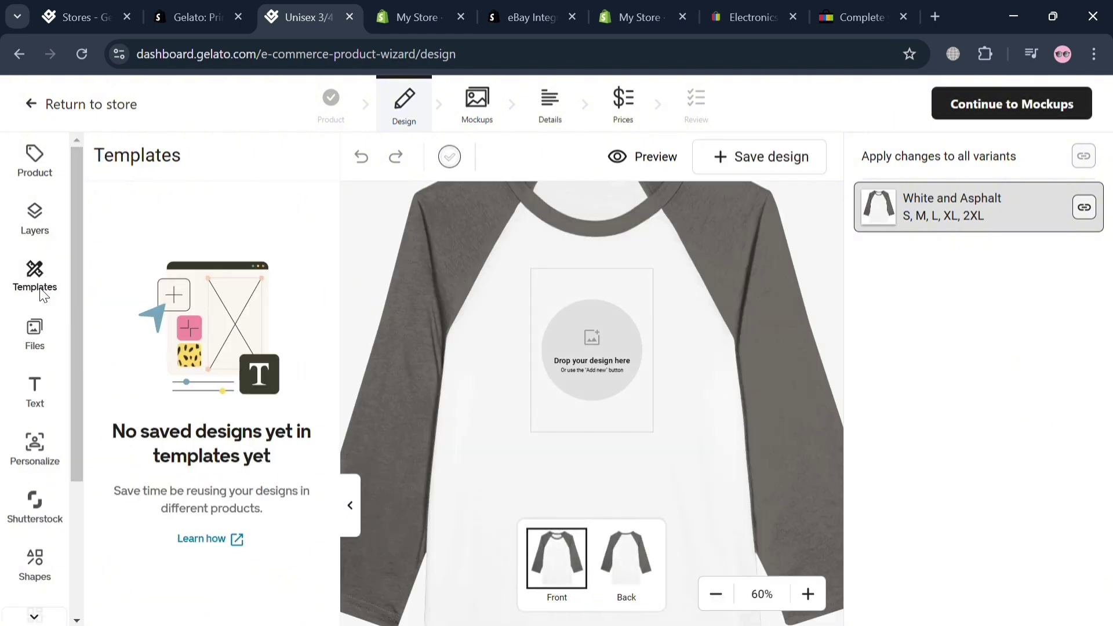
left_click(51, 412)
left_click(51, 502)
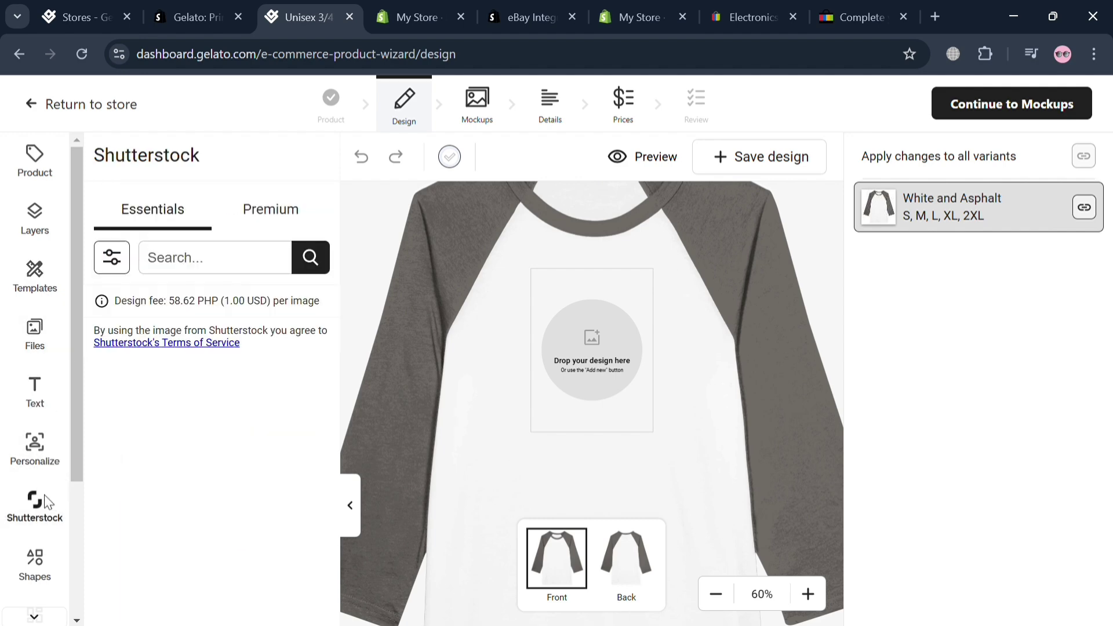
left_click(47, 571)
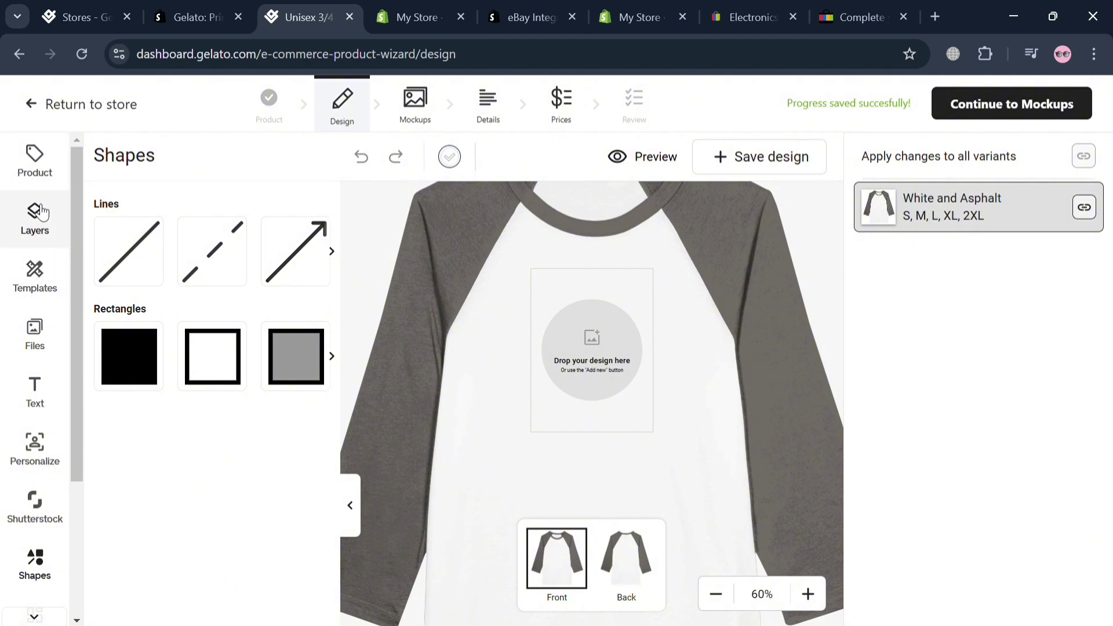
left_click(46, 390)
scroll(37, 399, "down", 3)
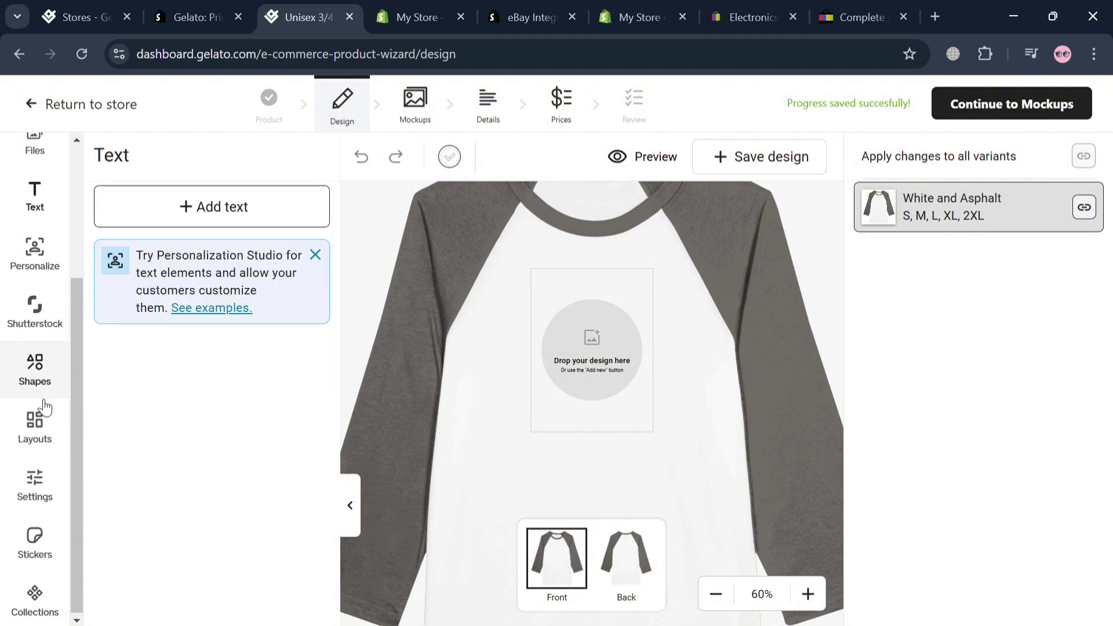
left_click(40, 371)
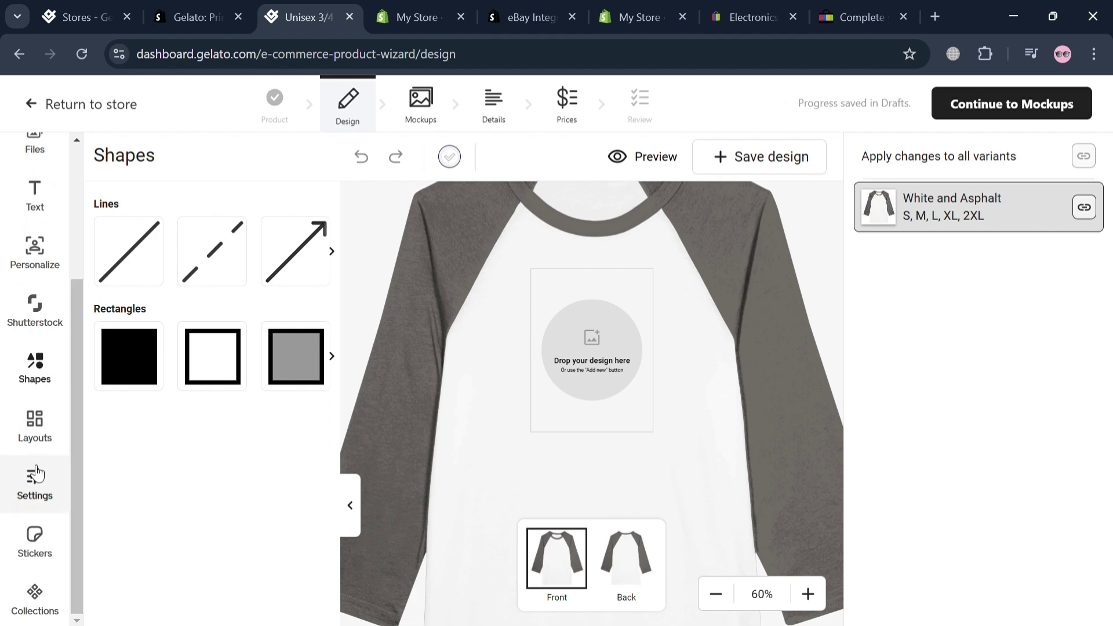
Step: Open the Stickers library and scroll through the Autumn and Halloween graphics
left_click(33, 484)
left_click(43, 556)
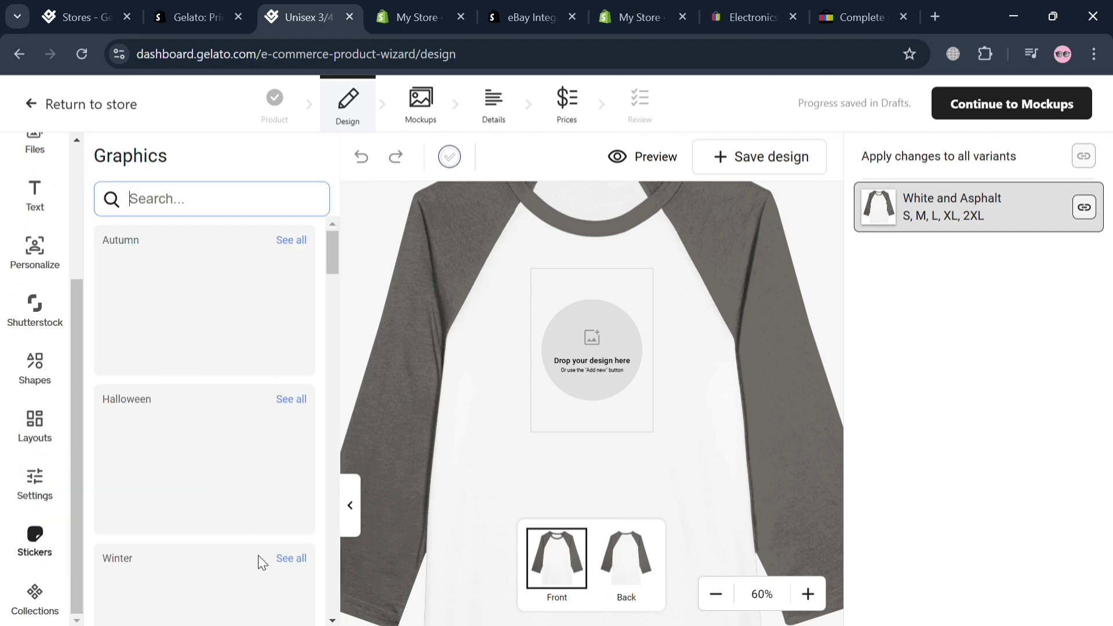
scroll(259, 555, "down", 4)
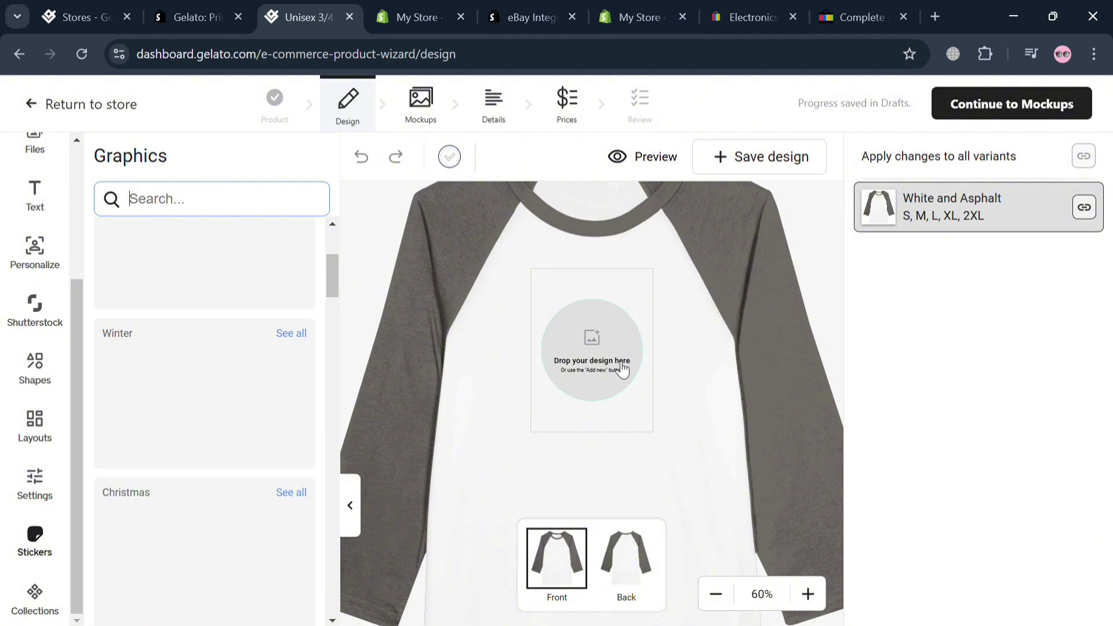
scroll(253, 383, "up", 2)
scroll(253, 384, "up", 2)
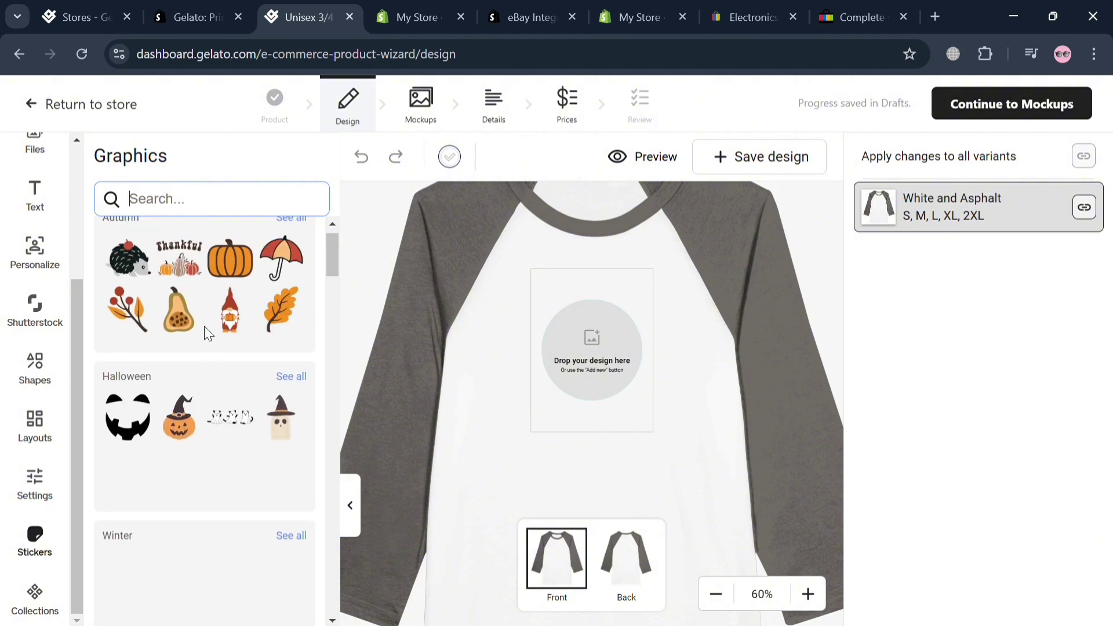
Step: Place the jack-o'-lantern face sticker on the shirt front, resize it and centre it on the print area
left_click_drag(260, 410, 590, 356)
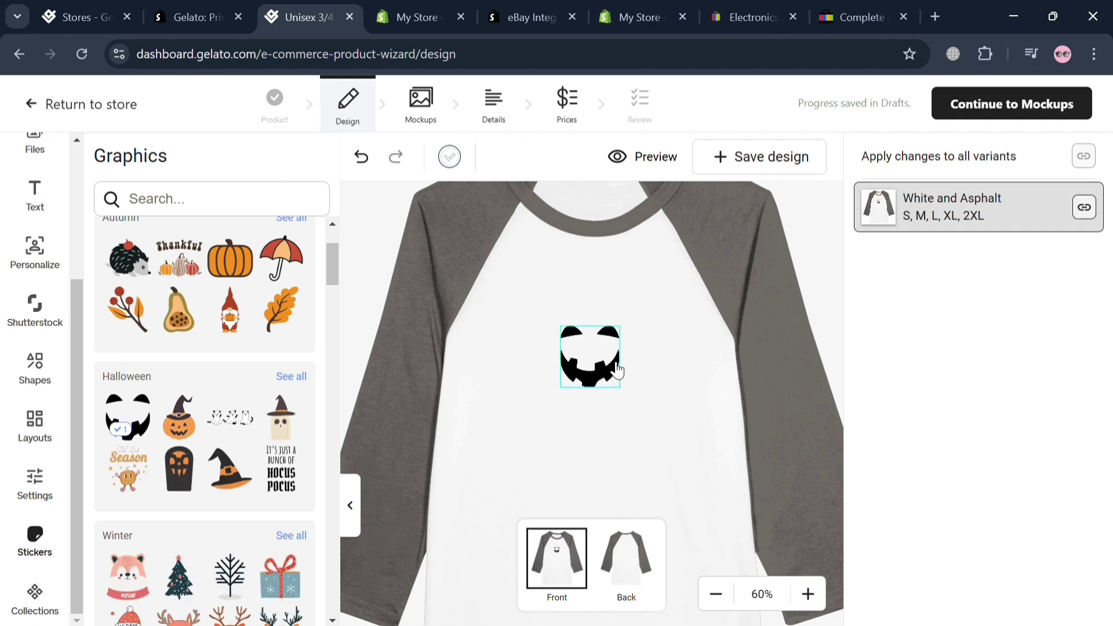
left_click(617, 371)
left_click_drag(638, 396, 676, 481)
left_click_drag(632, 400, 610, 381)
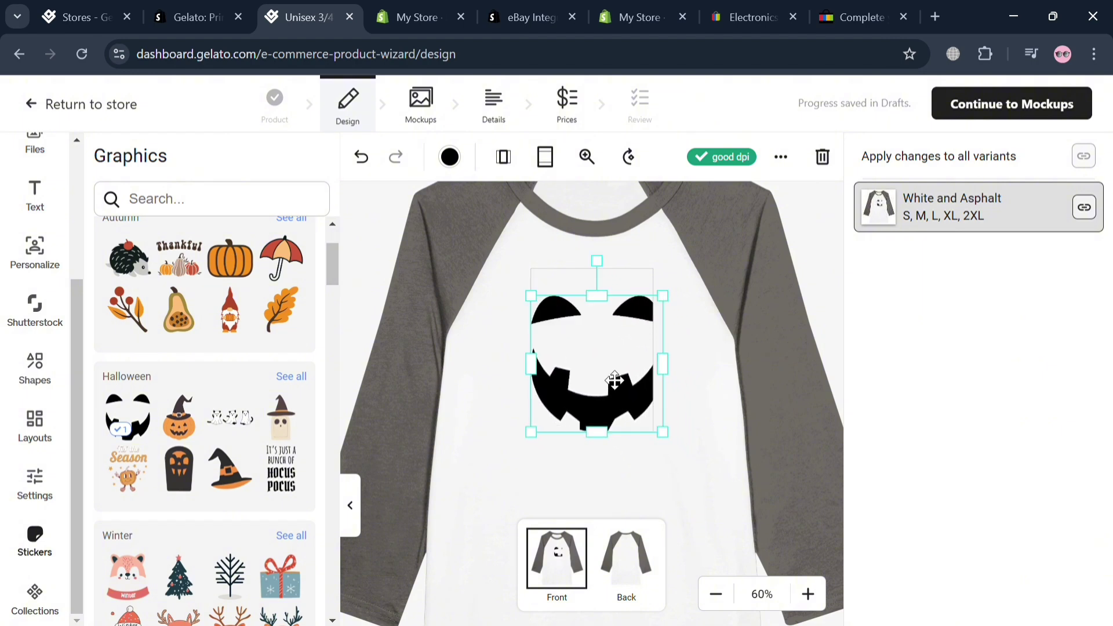
left_click_drag(531, 296, 564, 329)
left_click_drag(610, 369, 590, 331)
left_click(683, 402)
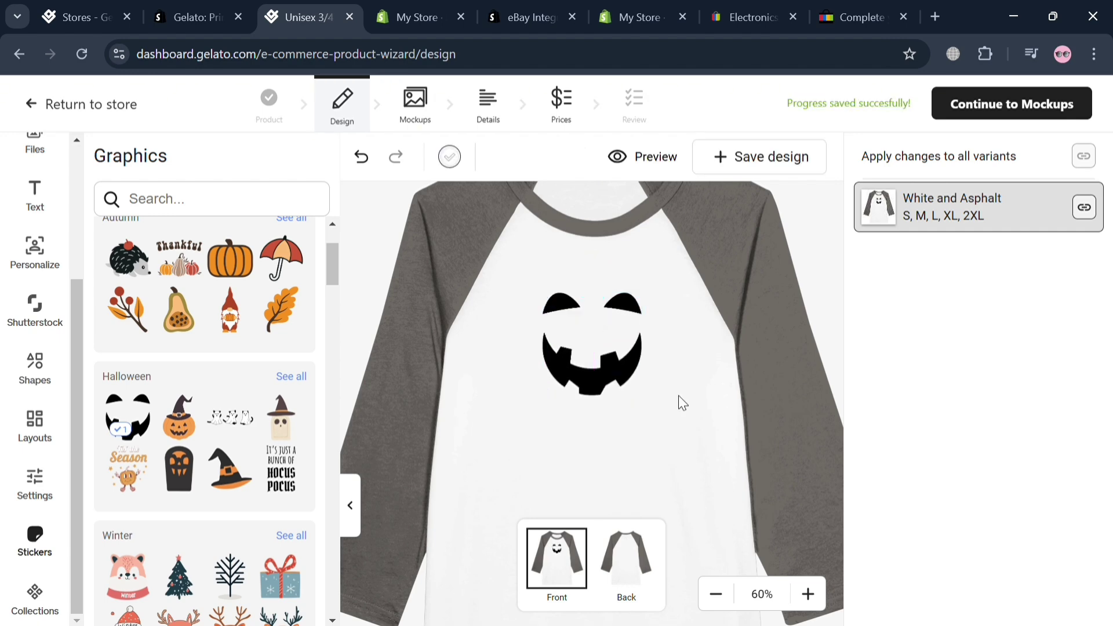
left_click(1008, 106)
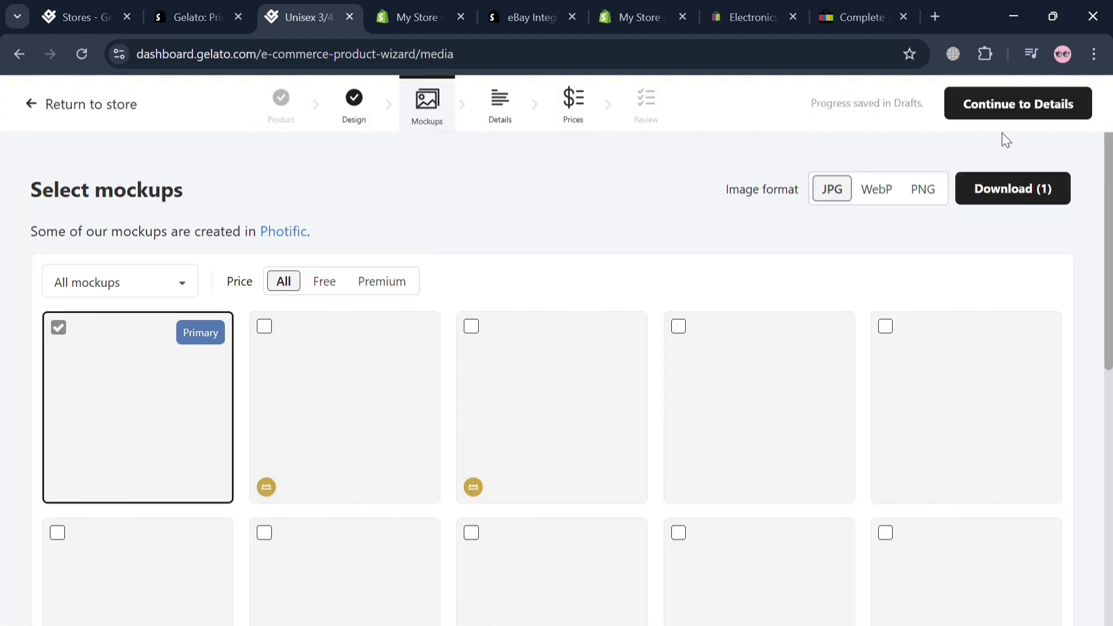
Step: Add a model mockup, dismiss the Gelato Gold trial offer, and continue to Details
mouse_move(369, 416)
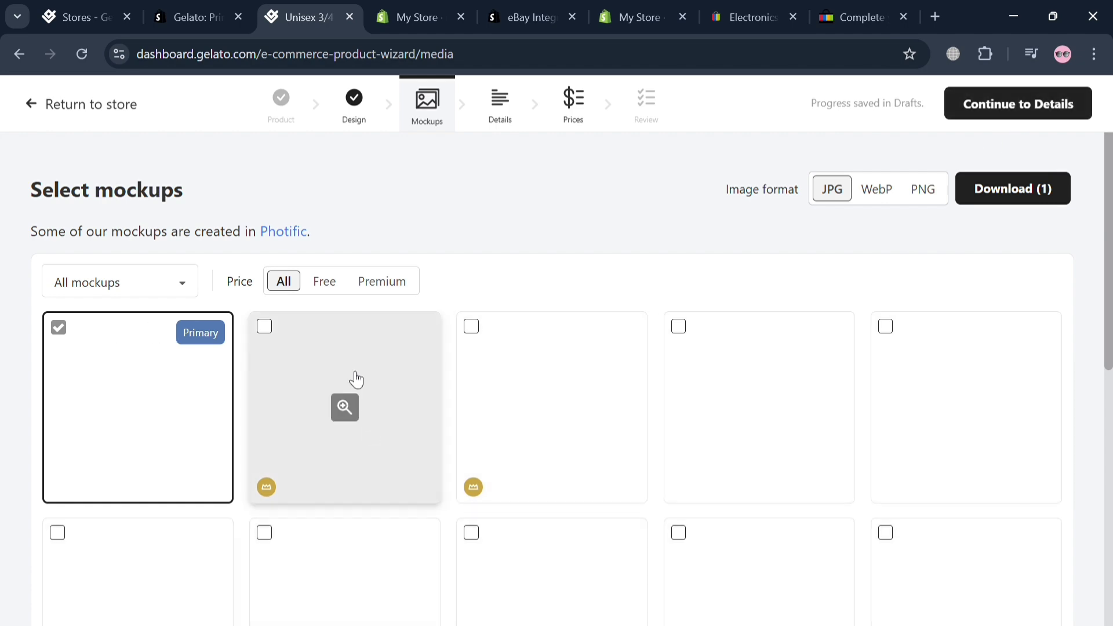
left_click(273, 328)
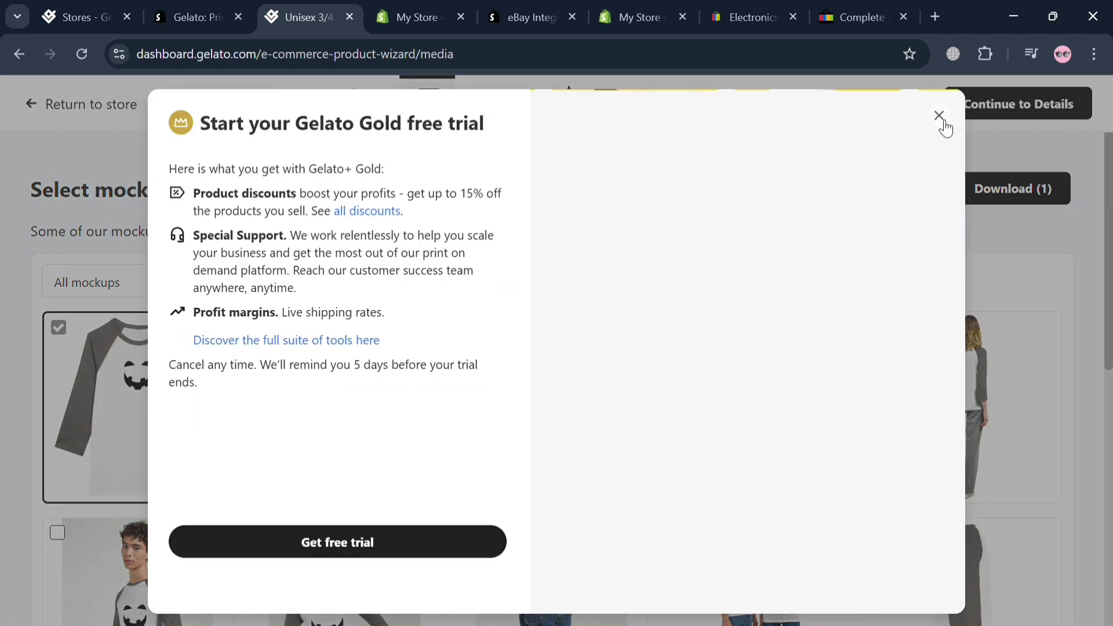
left_click(942, 121)
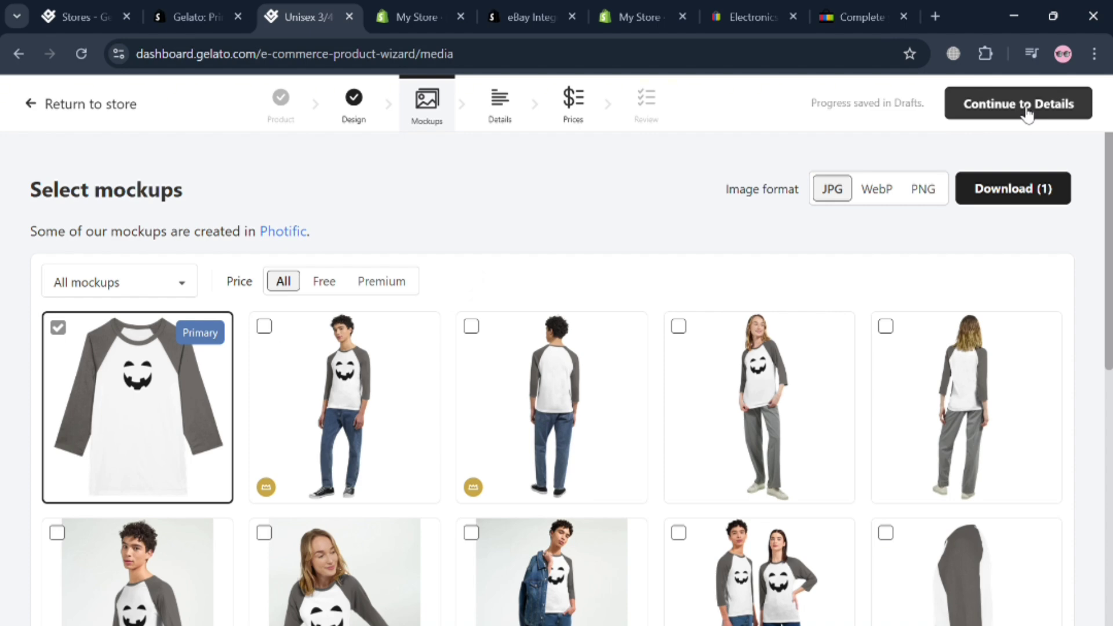
left_click(1027, 114)
Step: Skim the product Details page and continue to the pricing step
scroll(597, 550, "down", 20)
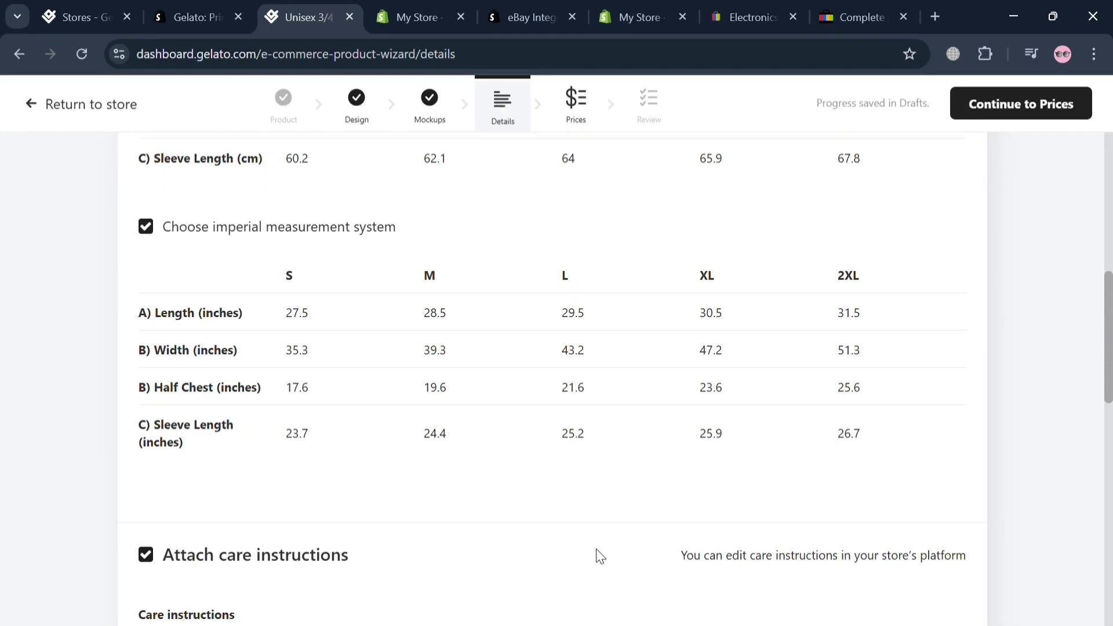
scroll(596, 549, "up", 20)
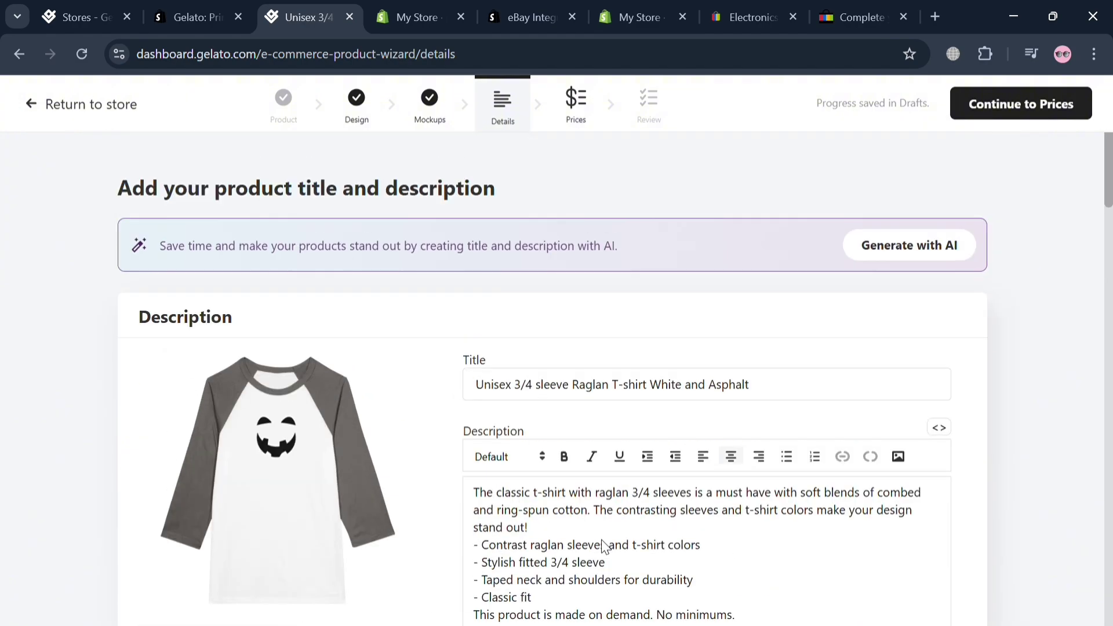
left_click(1006, 119)
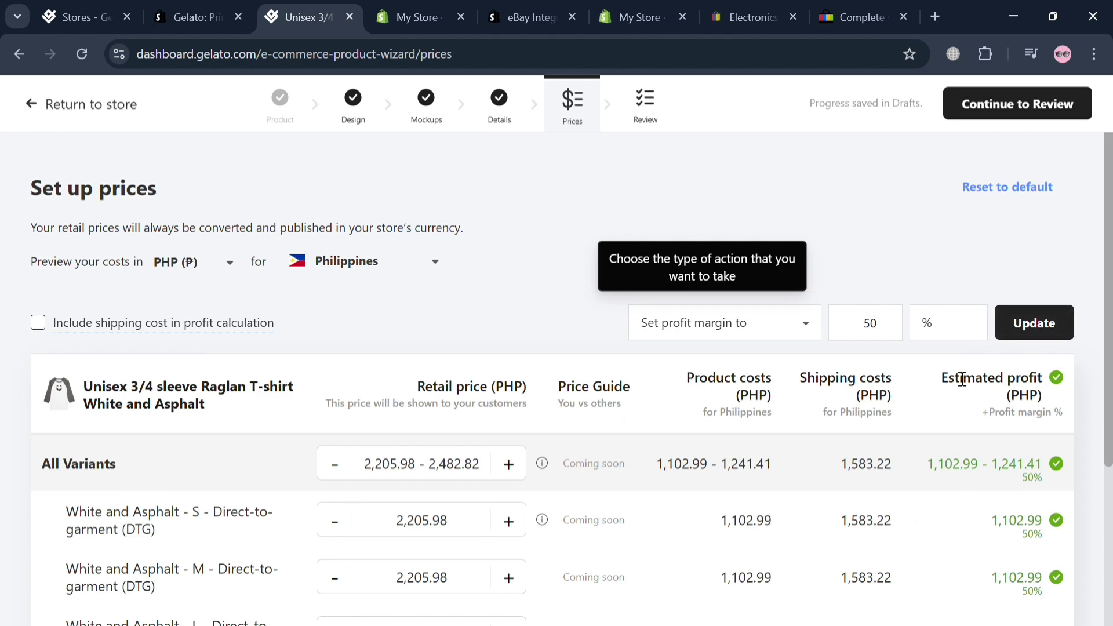
Step: Review and publish the raglan T-shirt to My Store, skip creating another product, then switch to Shopify
scroll(957, 377, "down", 4)
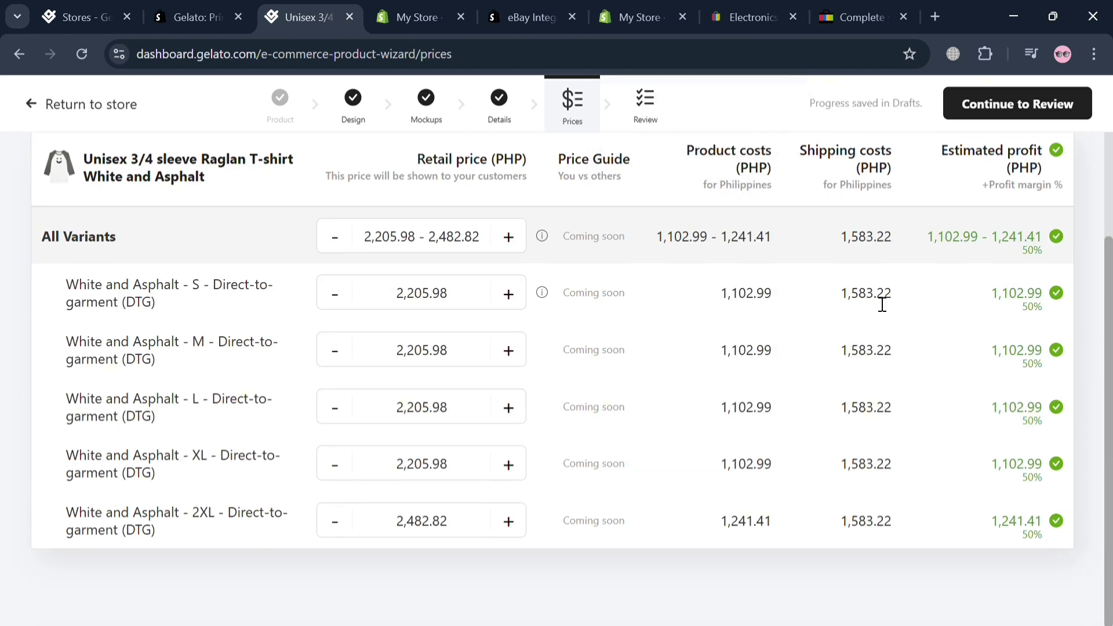
scroll(881, 305, "up", 4)
left_click(1021, 105)
left_click(1042, 110)
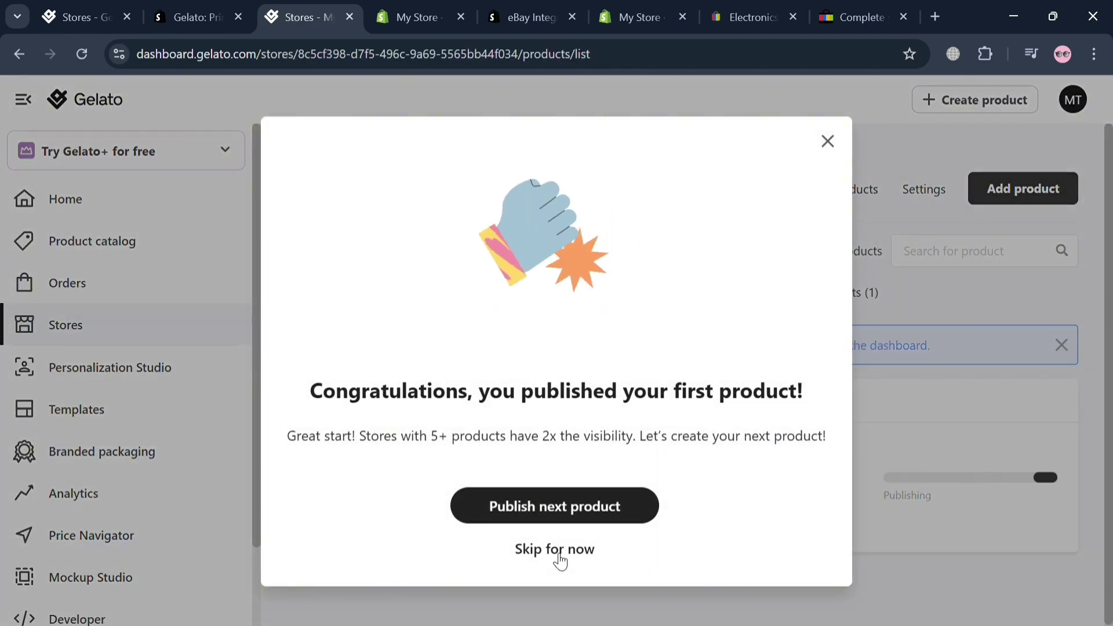
left_click(559, 556)
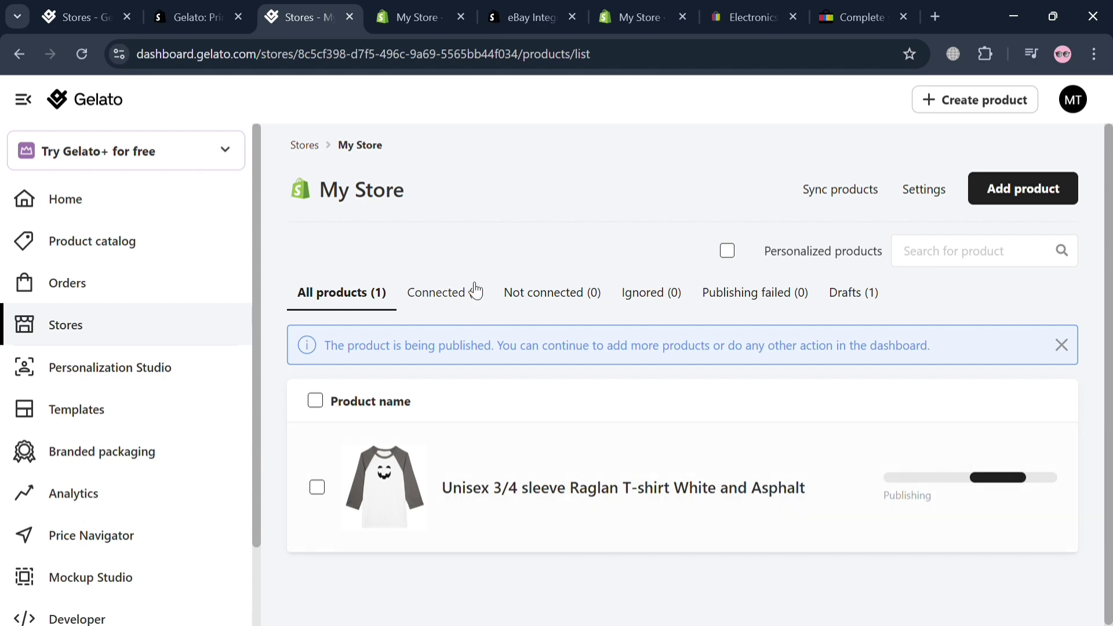
left_click(415, 6)
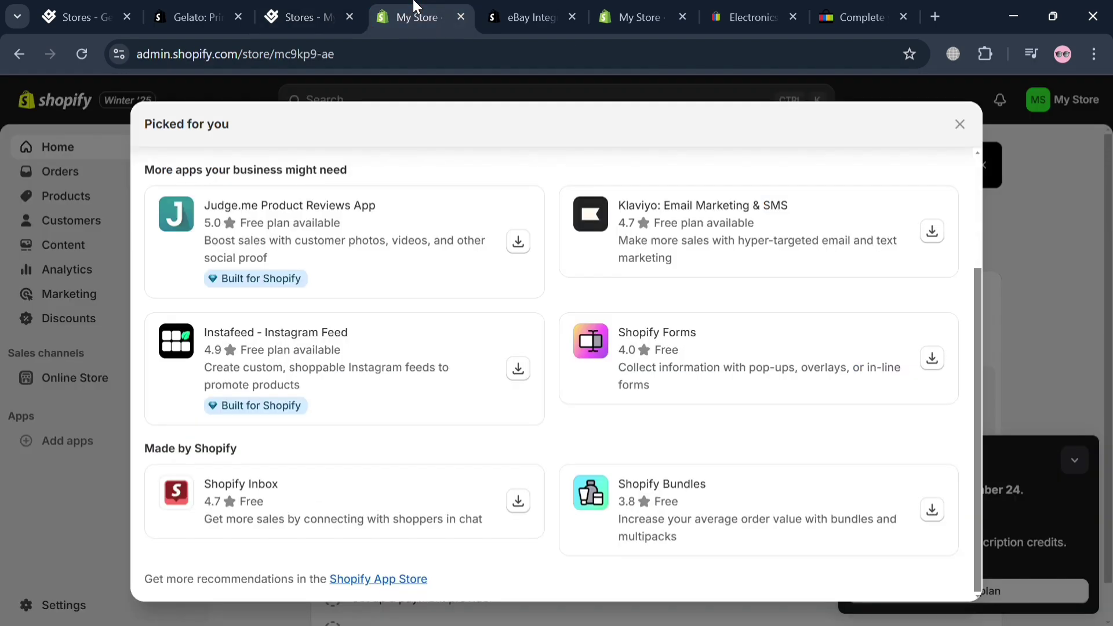
Step: Dismiss the recommended apps popup, confirm Shopify's products list is still empty, and open Online Store themes
left_click(960, 124)
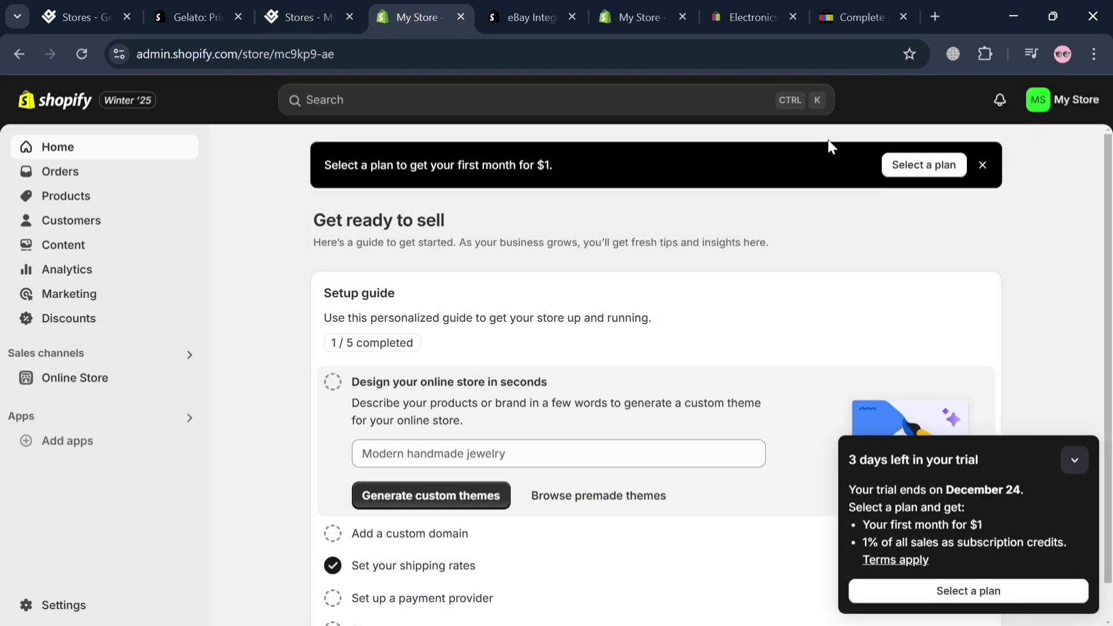
left_click(276, 7)
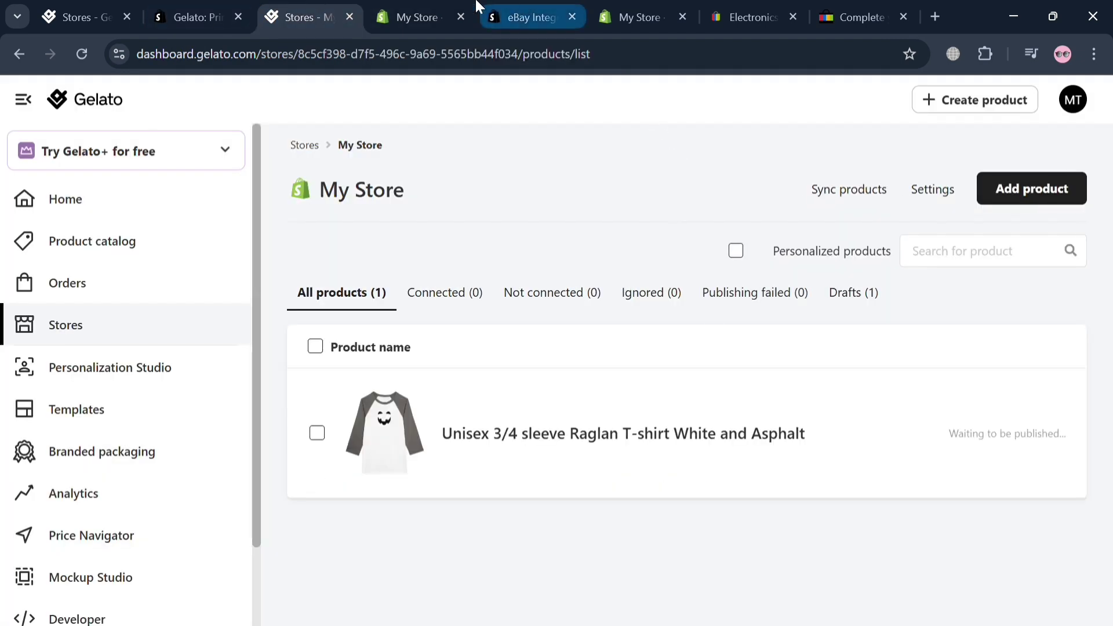
left_click(415, 13)
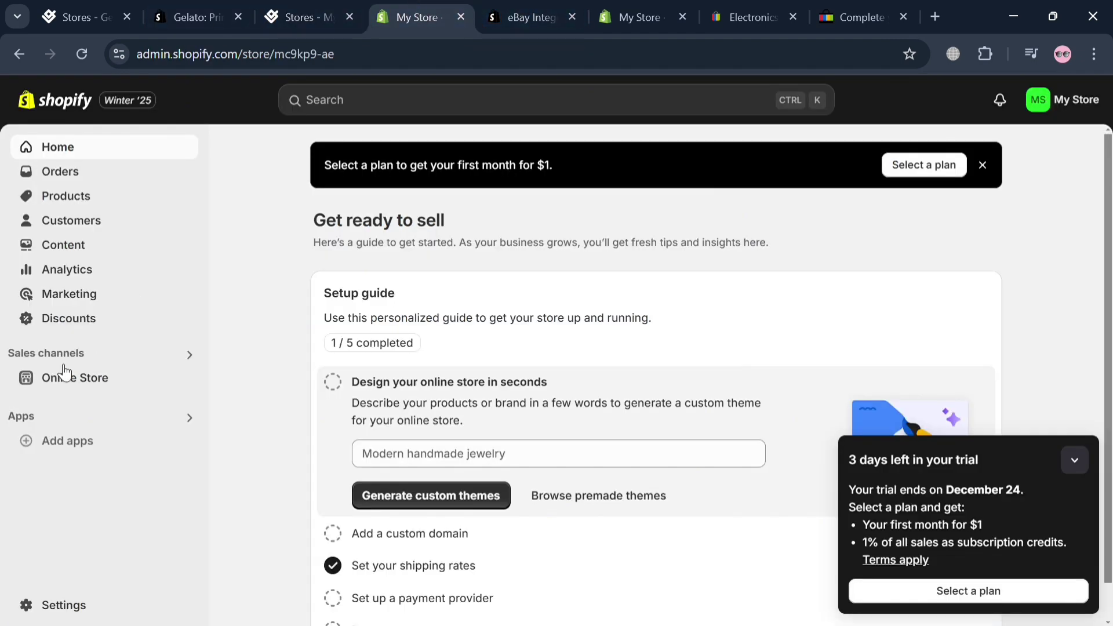
left_click(44, 203)
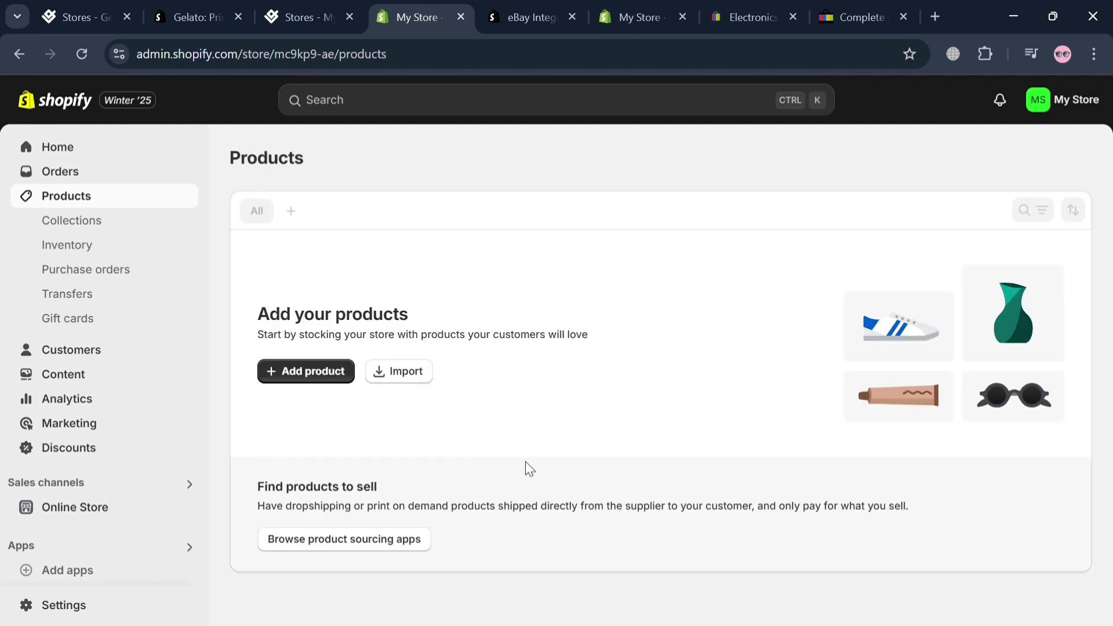
left_click(143, 515)
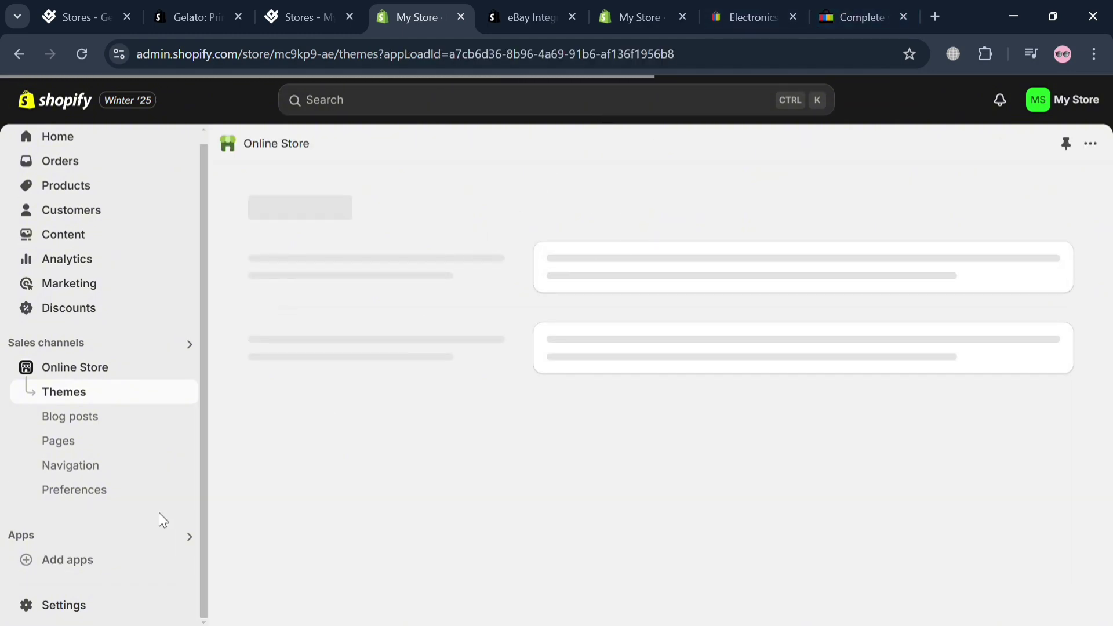
Step: Check the installed apps (eBay Integration - DPL, Gelato) and confirm the T-shirt published in Gelato
left_click(102, 558)
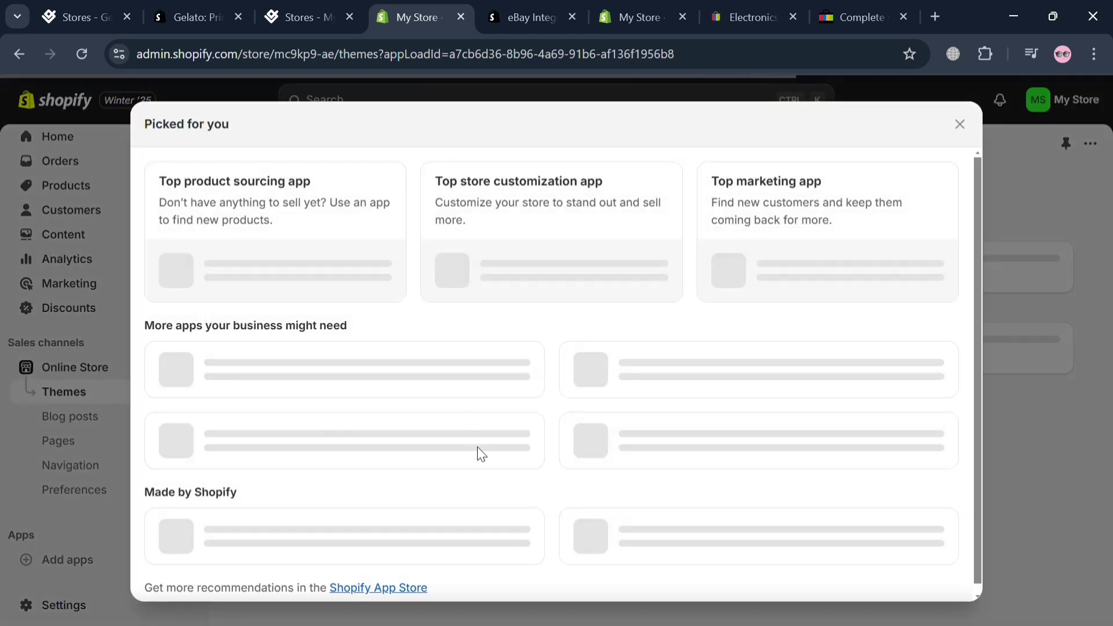
left_click(962, 124)
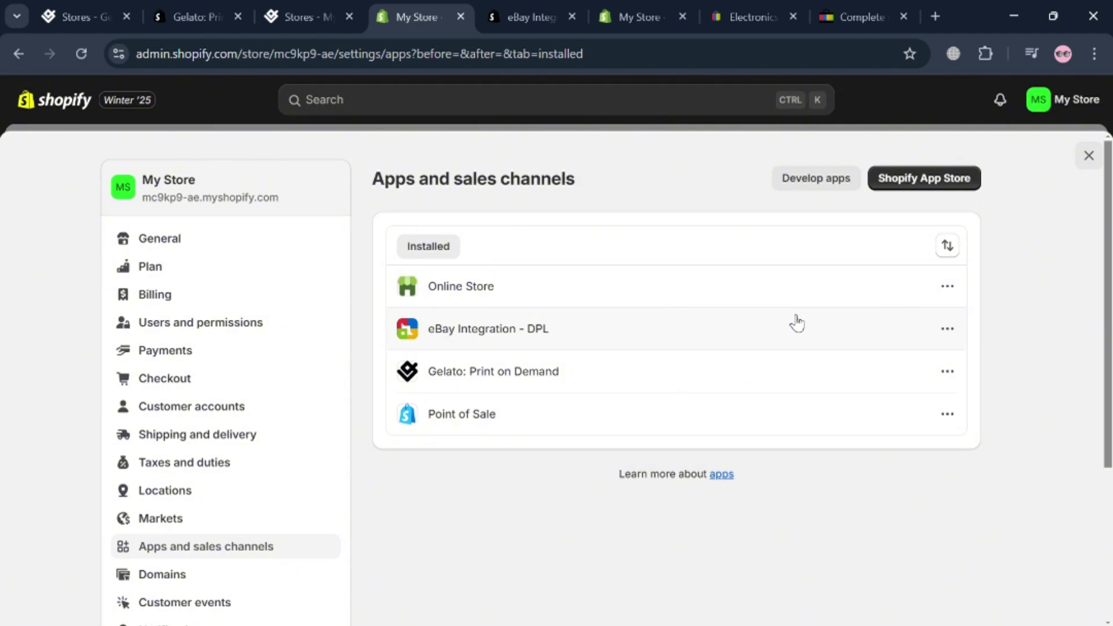
left_click(301, 17)
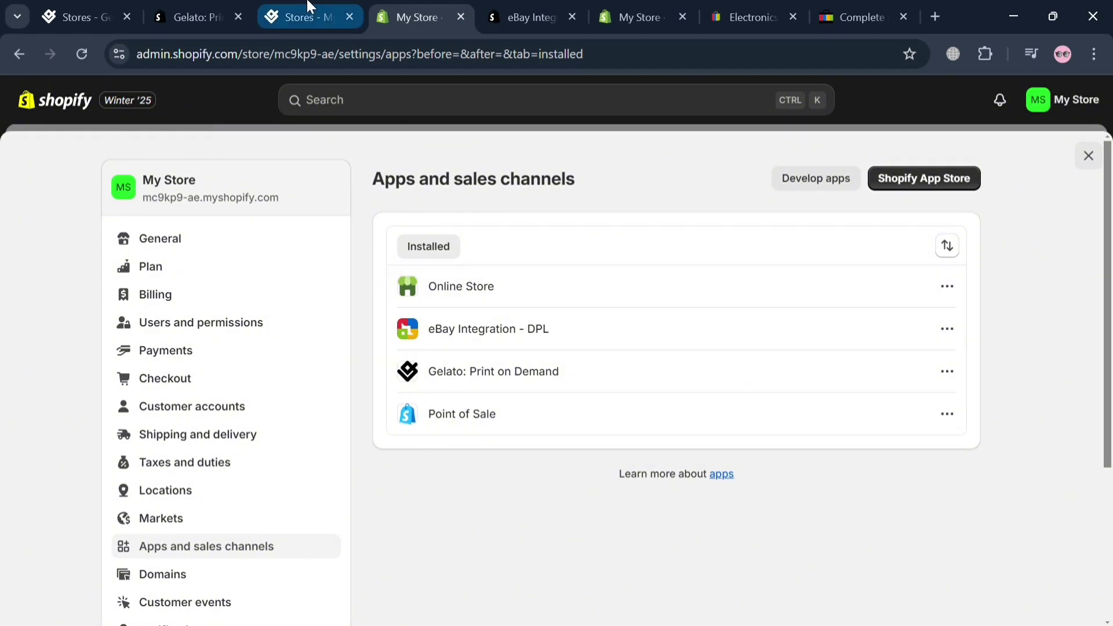